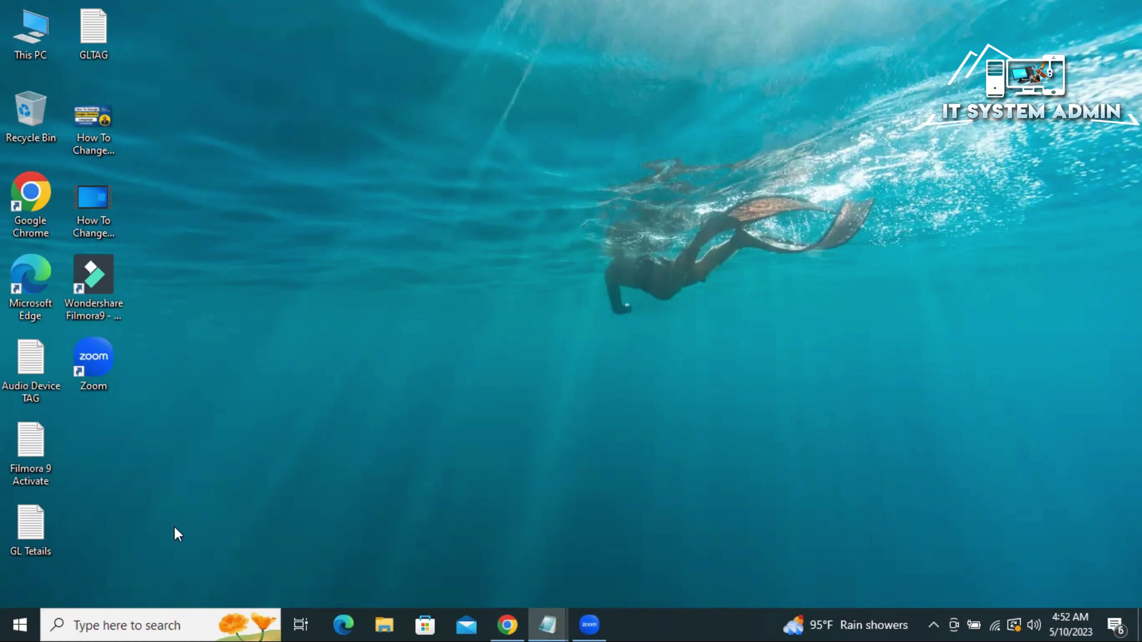
Open Device Manager, collapse Other devices and expand Network adapters to show the Realtek adapters.
{"action": "right_click", "coordinate": [20, 623]}
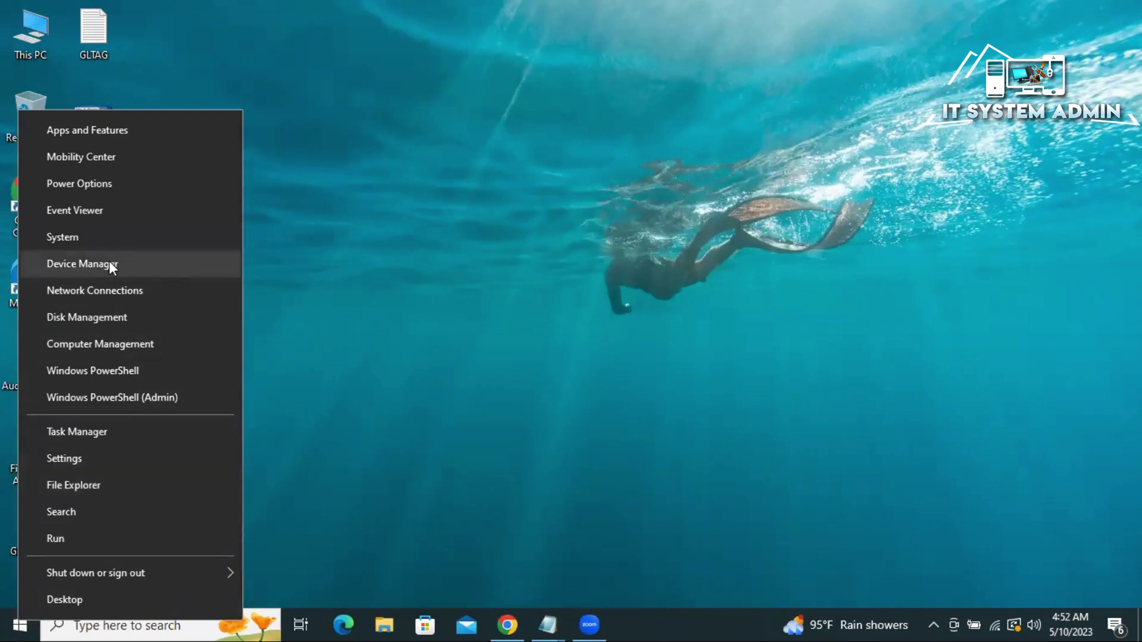
{"action": "left_click", "coordinate": [135, 262]}
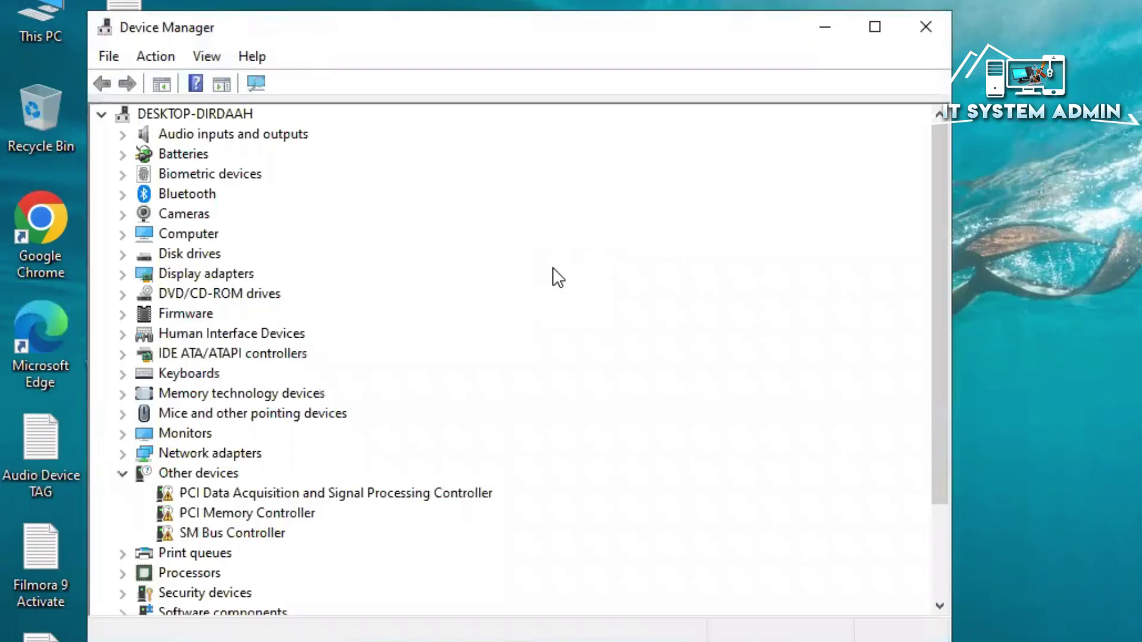
{"action": "left_click", "coordinate": [119, 477]}
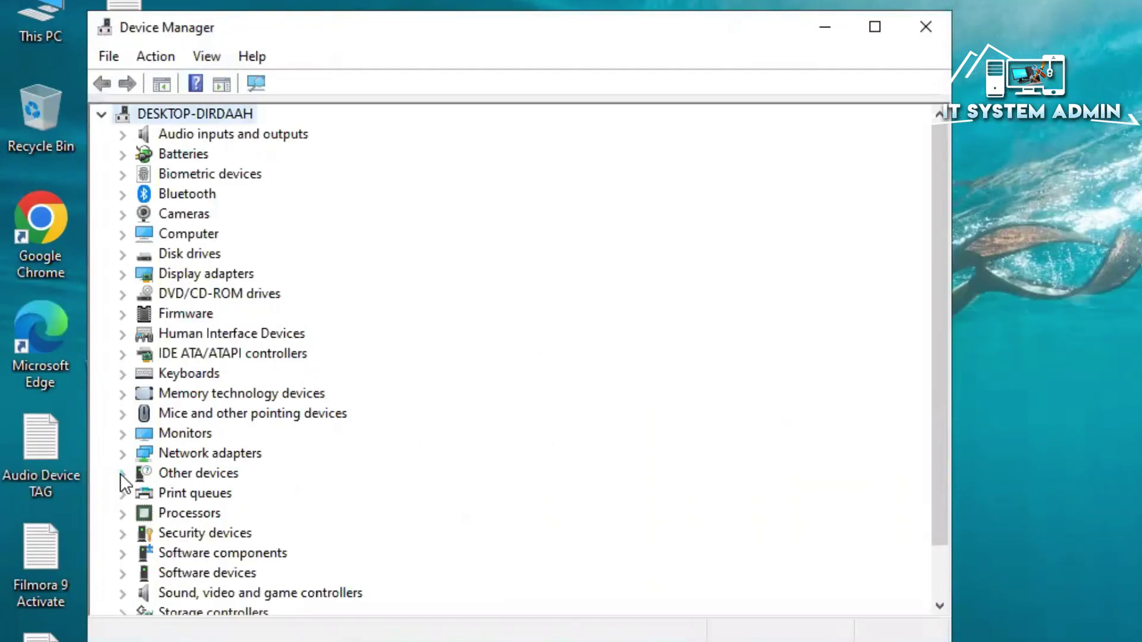
{"action": "left_click", "coordinate": [223, 453]}
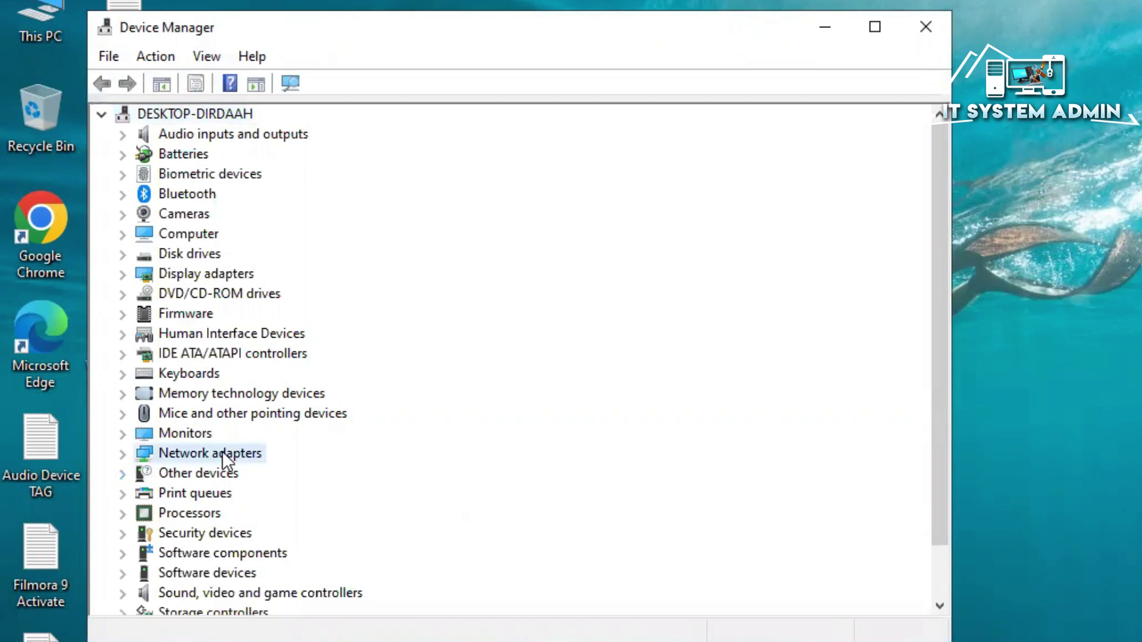
{"action": "left_click", "coordinate": [123, 453]}
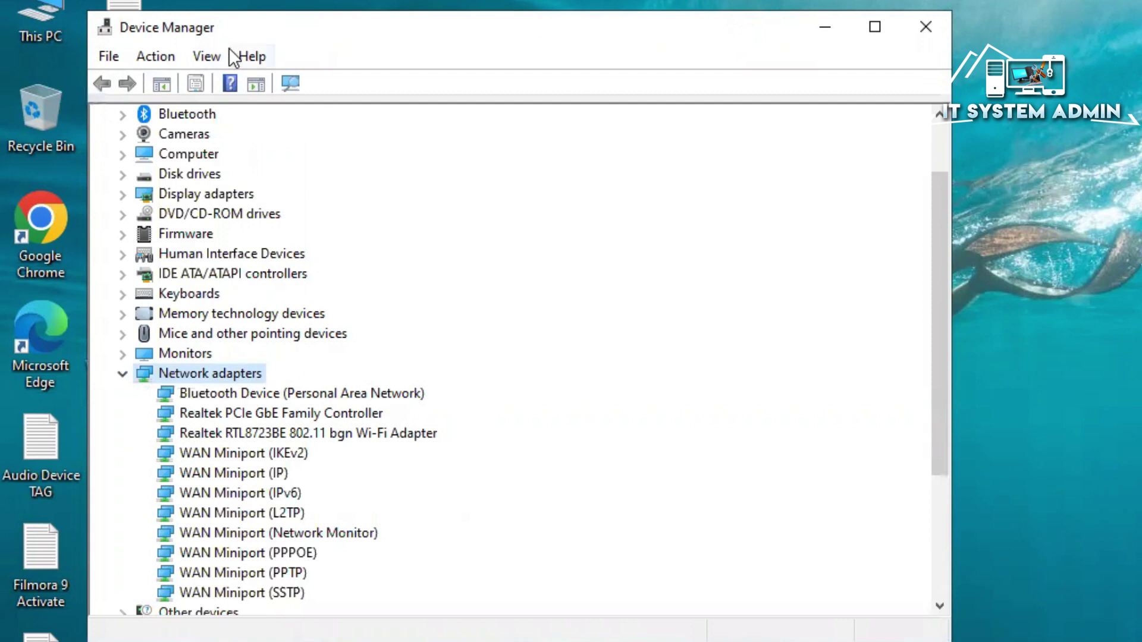
Turn on Show hidden devices in Device Manager's View menu.
{"action": "left_click", "coordinate": [217, 59]}
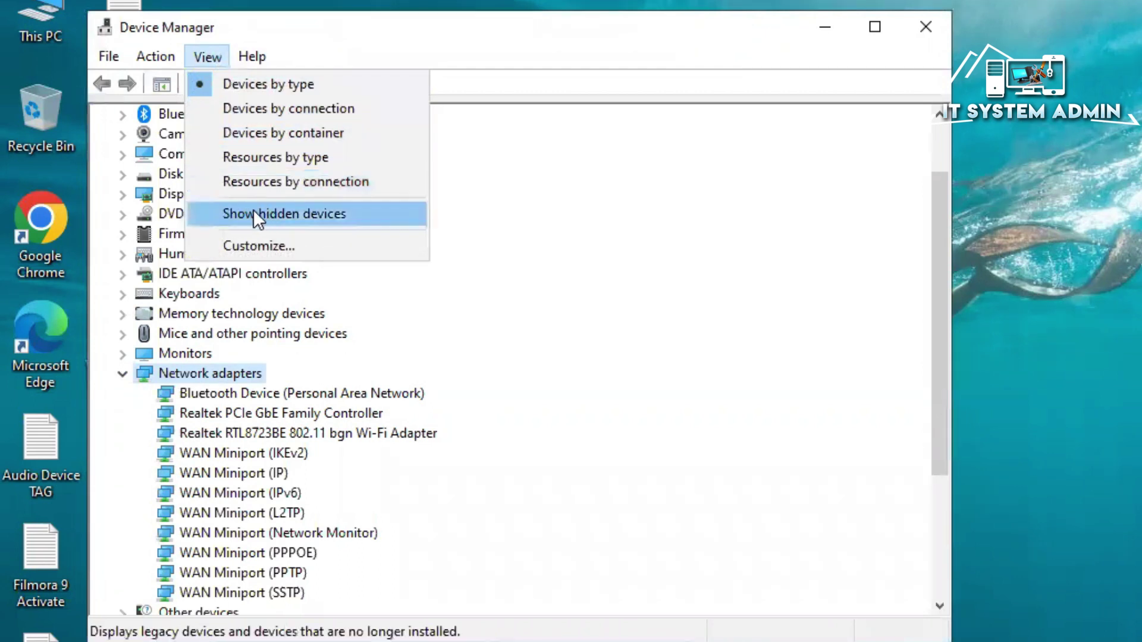
{"action": "left_click", "coordinate": [319, 213]}
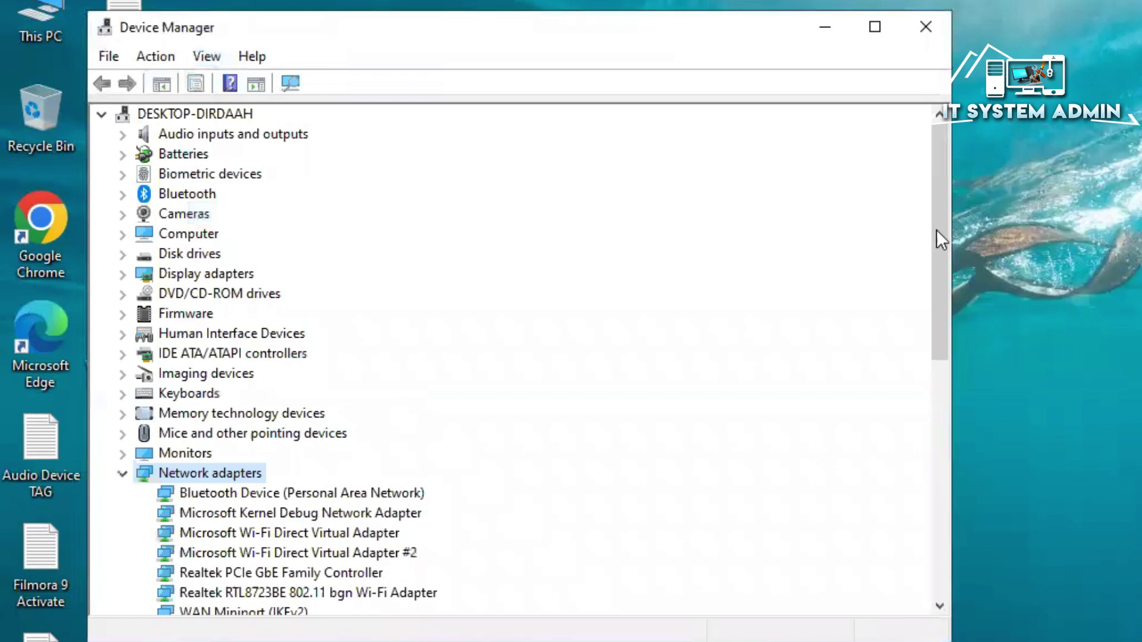
{"action": "left_click_drag", "start_coordinate": [936, 230], "coordinate": [936, 338]}
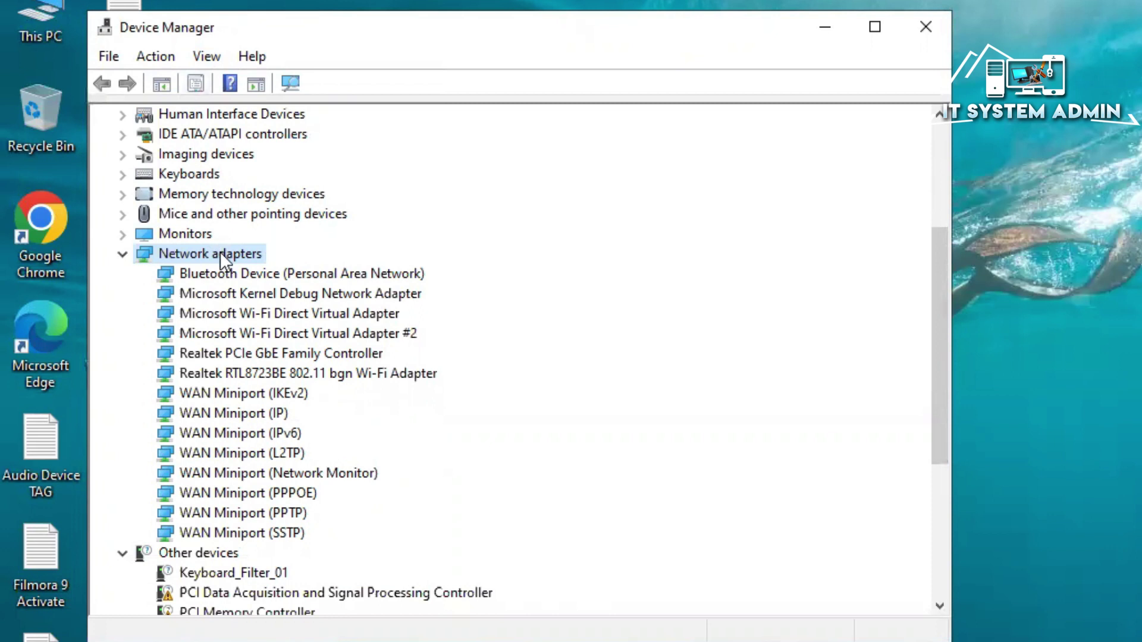
Scan for hardware changes from the Action menu.
{"action": "left_click", "coordinate": [169, 54]}
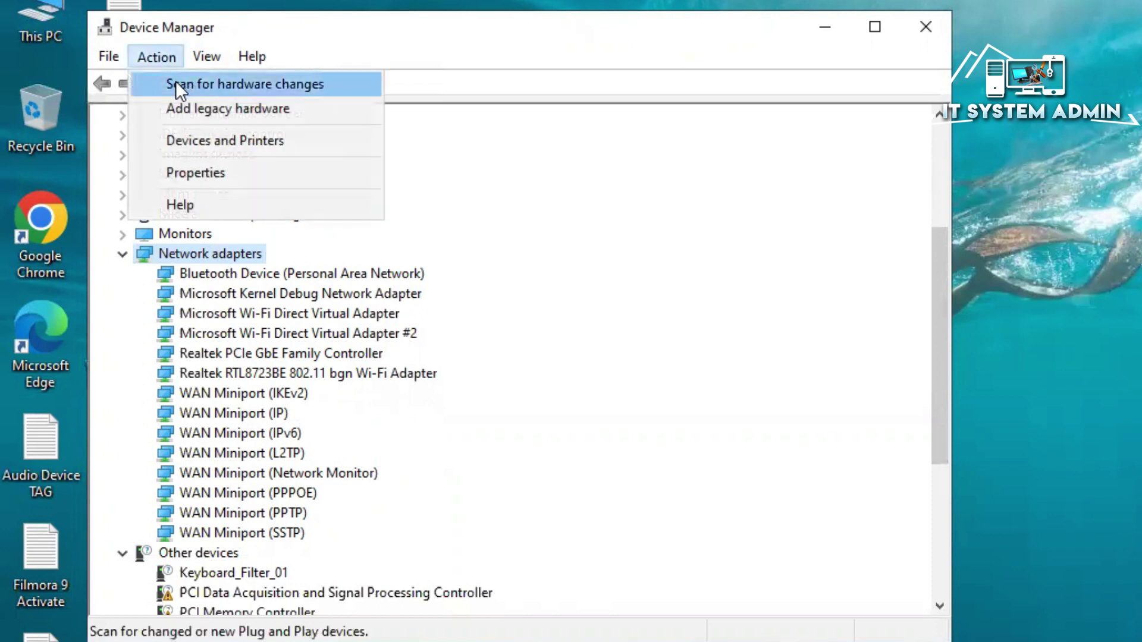
{"action": "left_click", "coordinate": [256, 84]}
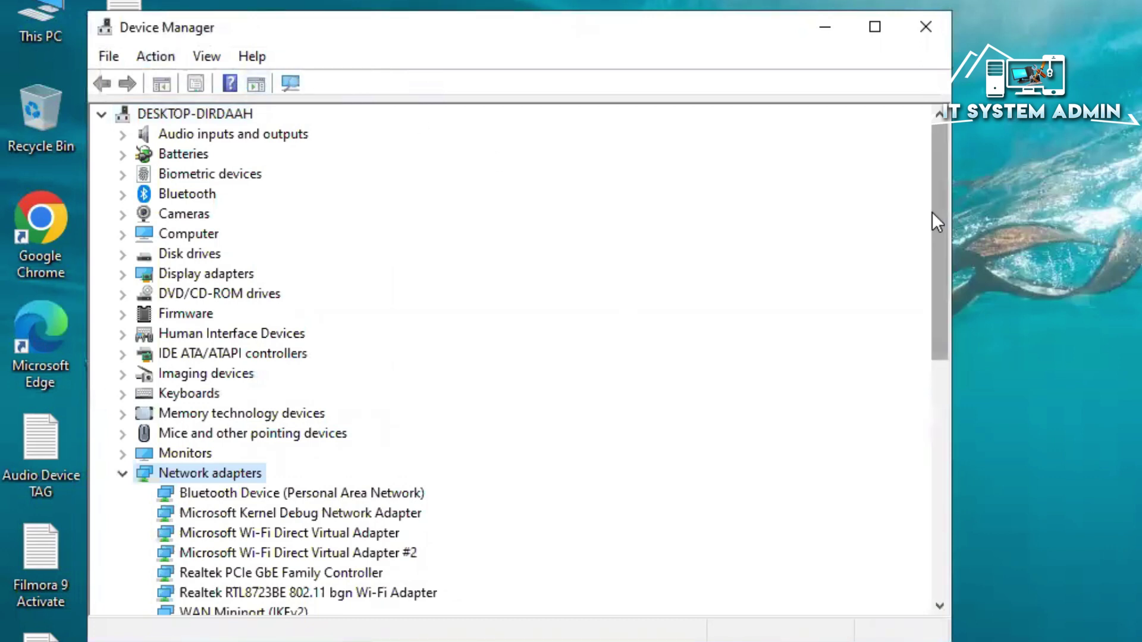
{"action": "left_click_drag", "start_coordinate": [932, 213], "coordinate": [943, 181]}
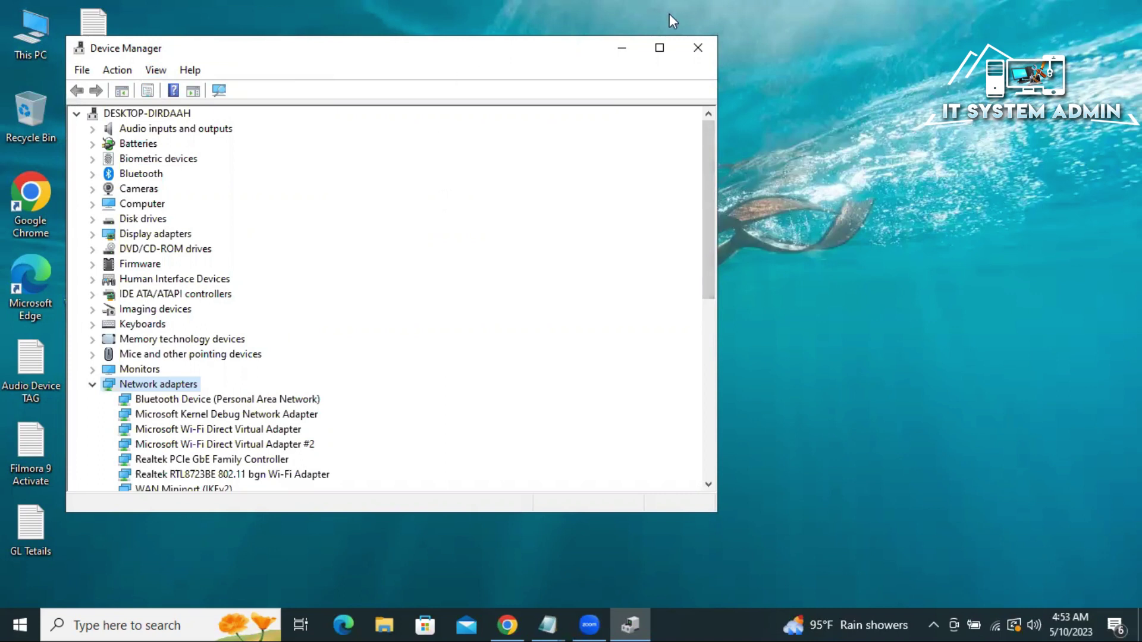
Close Device Manager and open Windows Settings from the Start menu.
{"action": "left_click", "coordinate": [699, 51]}
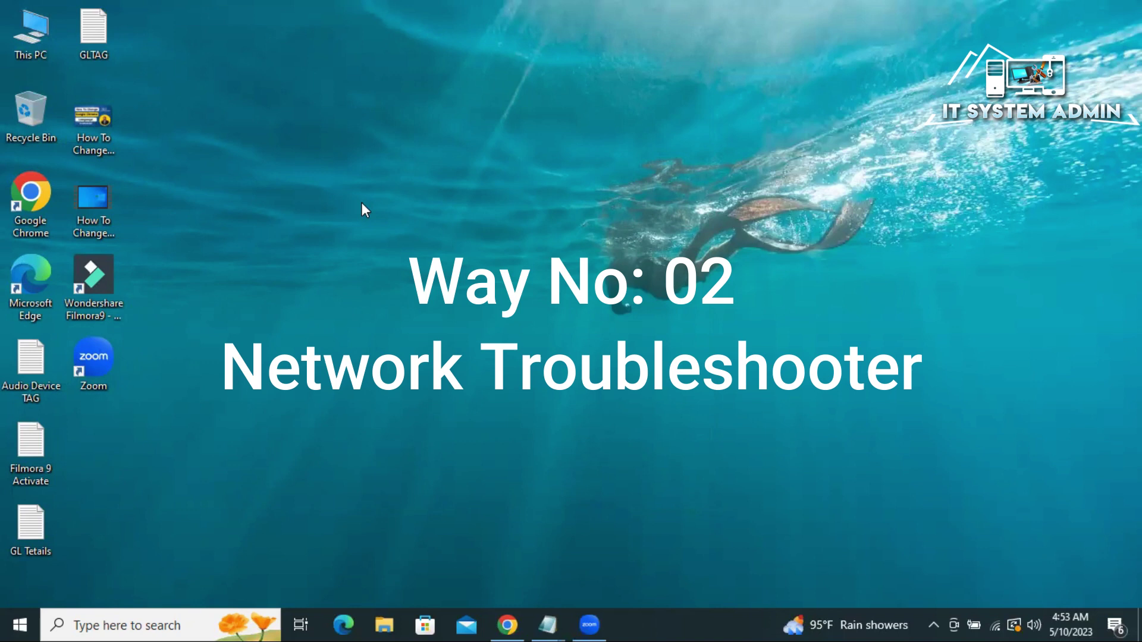
{"action": "left_click", "coordinate": [26, 615]}
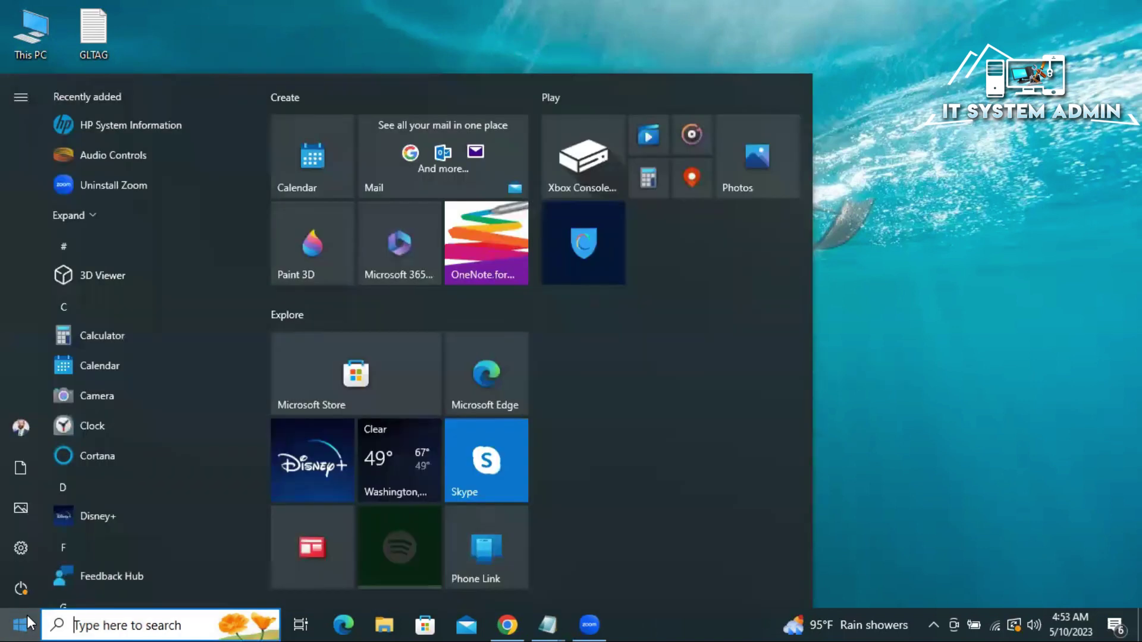
{"action": "mouse_move", "coordinate": [21, 547]}
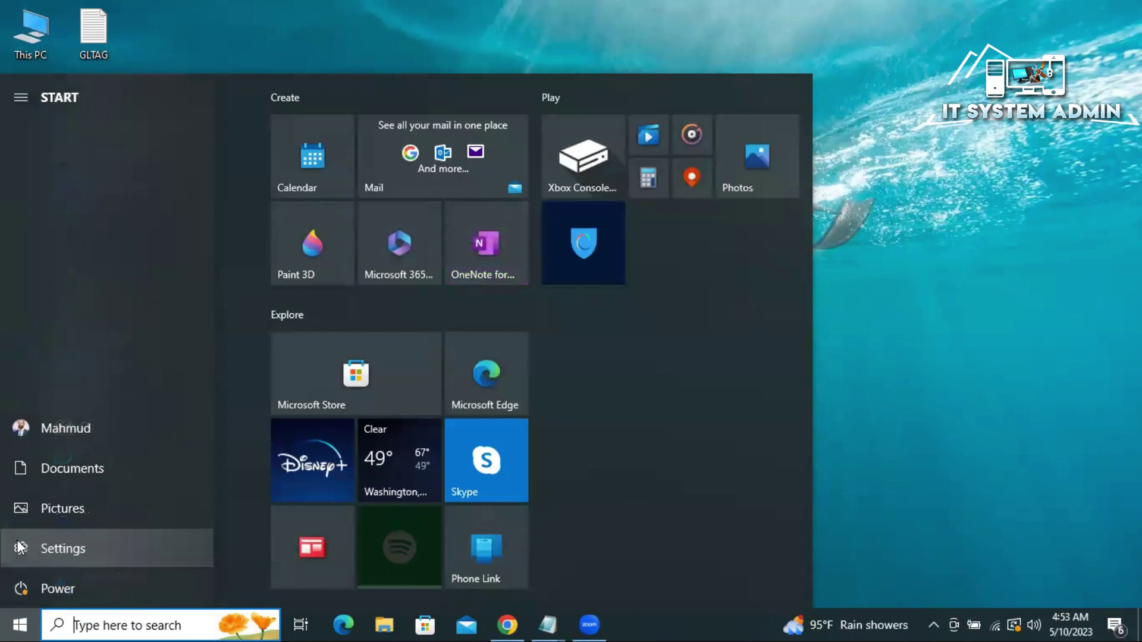
{"action": "left_click", "coordinate": [59, 549]}
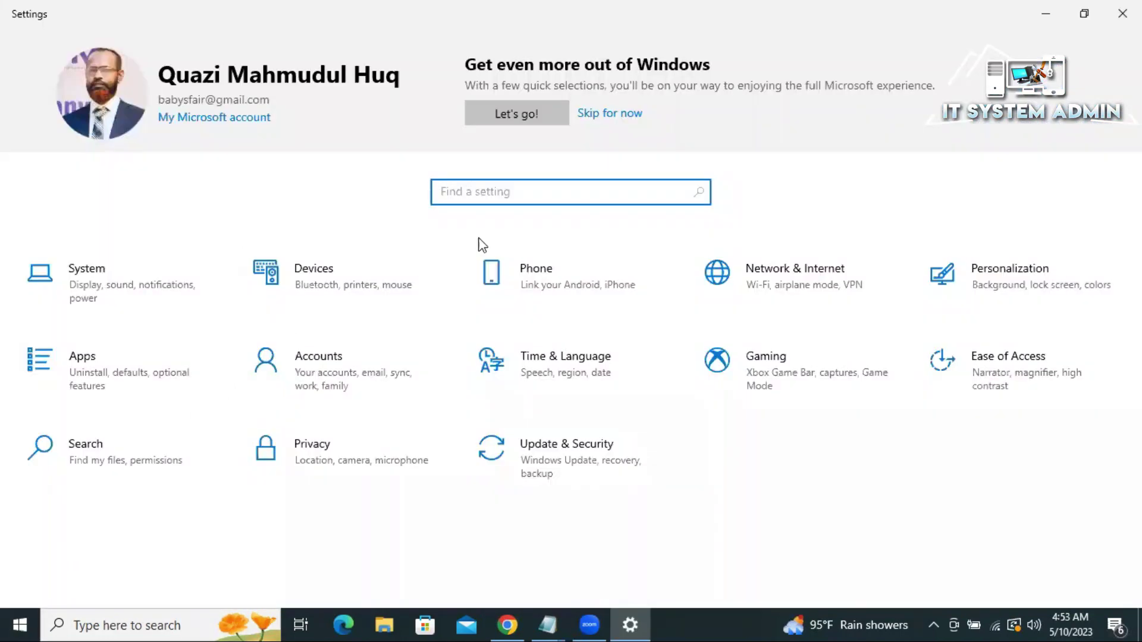
Launch the Network troubleshooter from the Network & Internet Status page.
{"action": "left_click", "coordinate": [790, 273]}
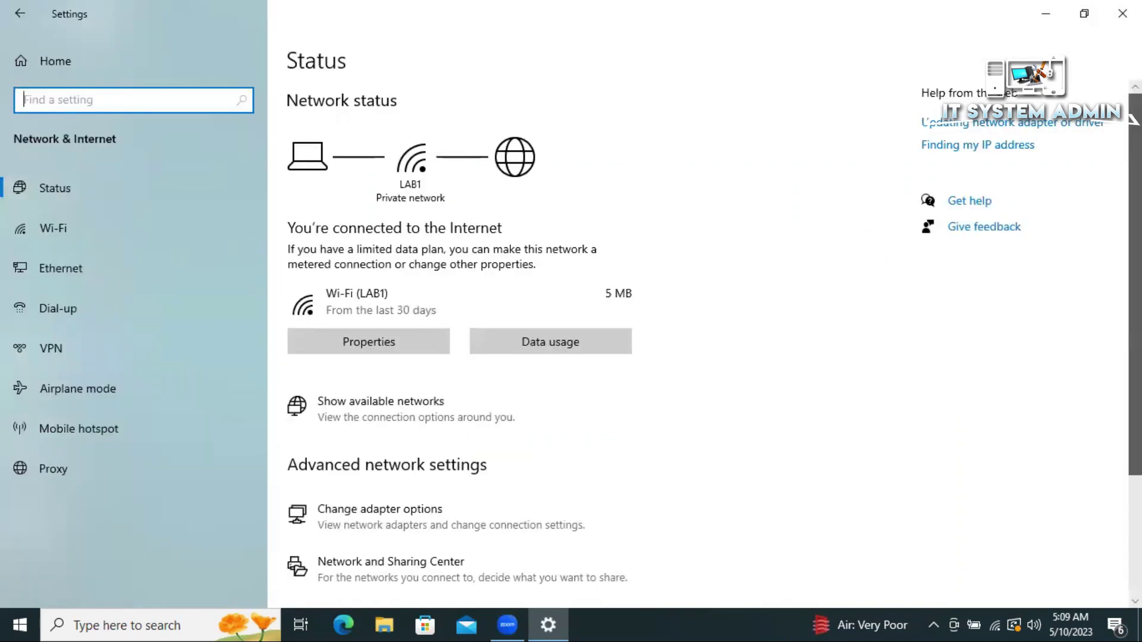
{"action": "scroll", "coordinate": [708, 343], "scroll_direction": "down", "scroll_amount": 2}
{"action": "scroll", "coordinate": [714, 416], "scroll_direction": "down", "scroll_amount": 2}
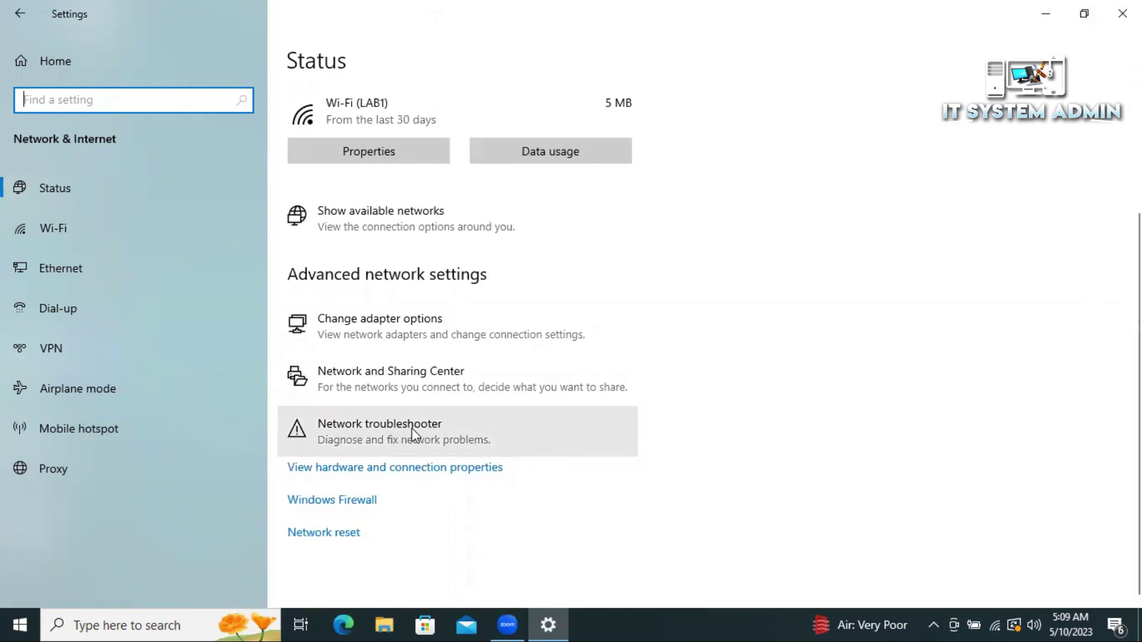
{"action": "left_click", "coordinate": [411, 427]}
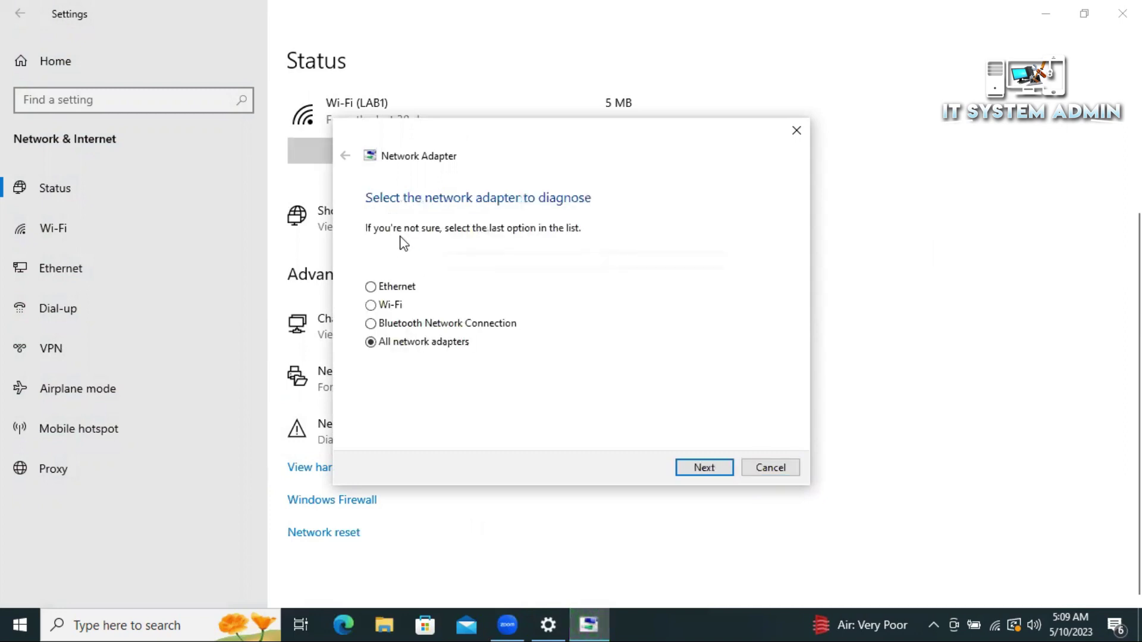
Diagnose the Wi-Fi adapter, review the report's detection details, and close the troubleshooter.
{"action": "left_click", "coordinate": [371, 306]}
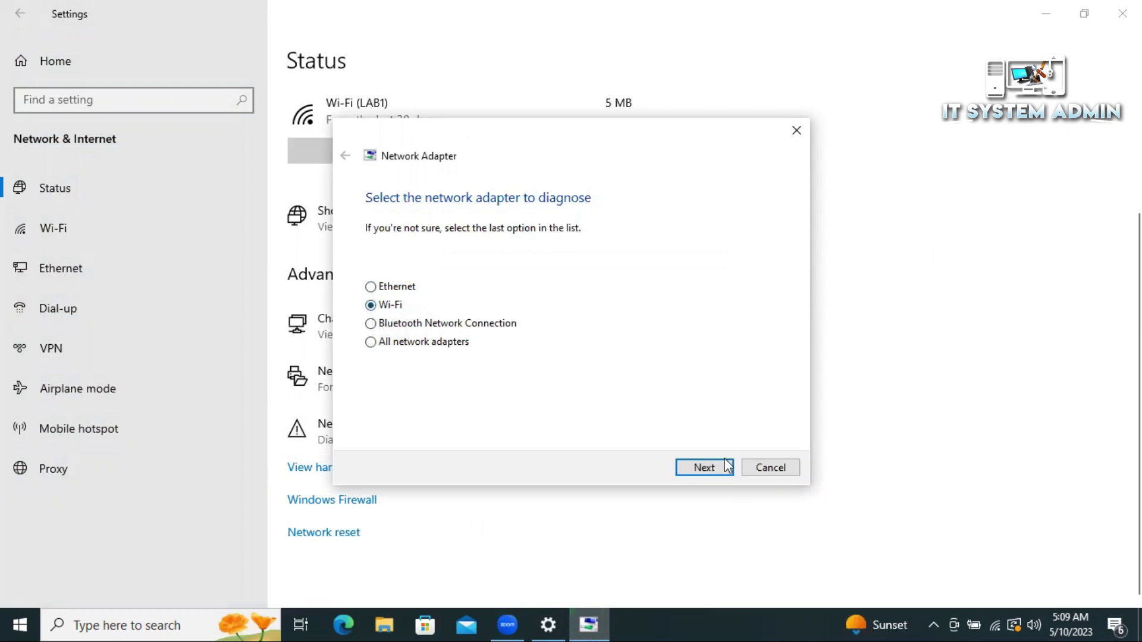
{"action": "left_click", "coordinate": [704, 468]}
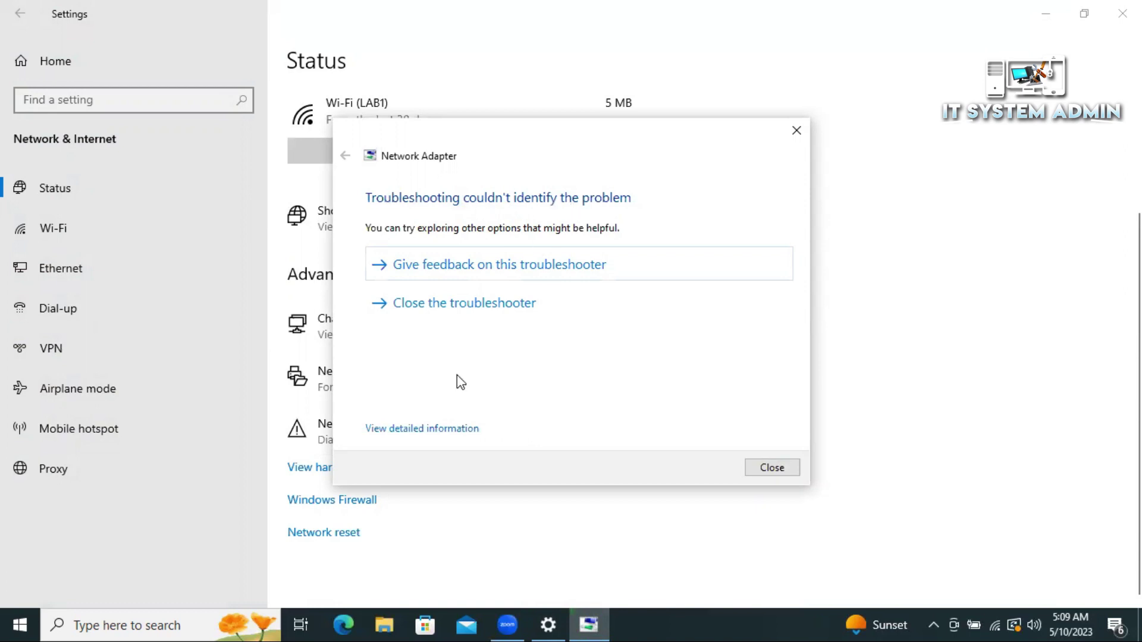
{"action": "left_click", "coordinate": [415, 429]}
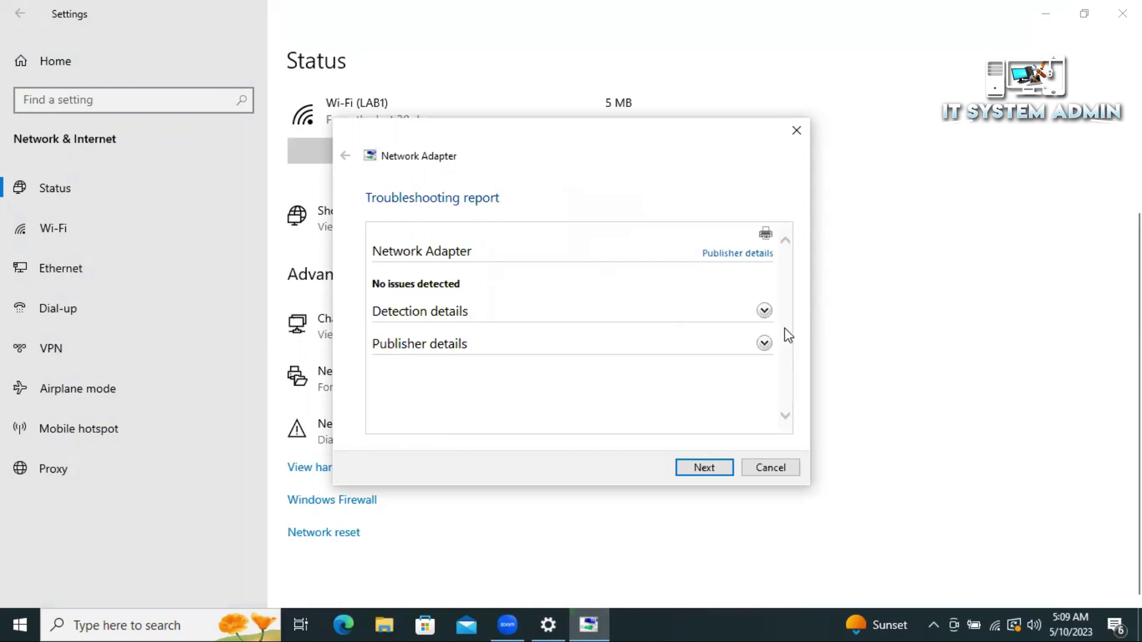
{"action": "left_click", "coordinate": [764, 315]}
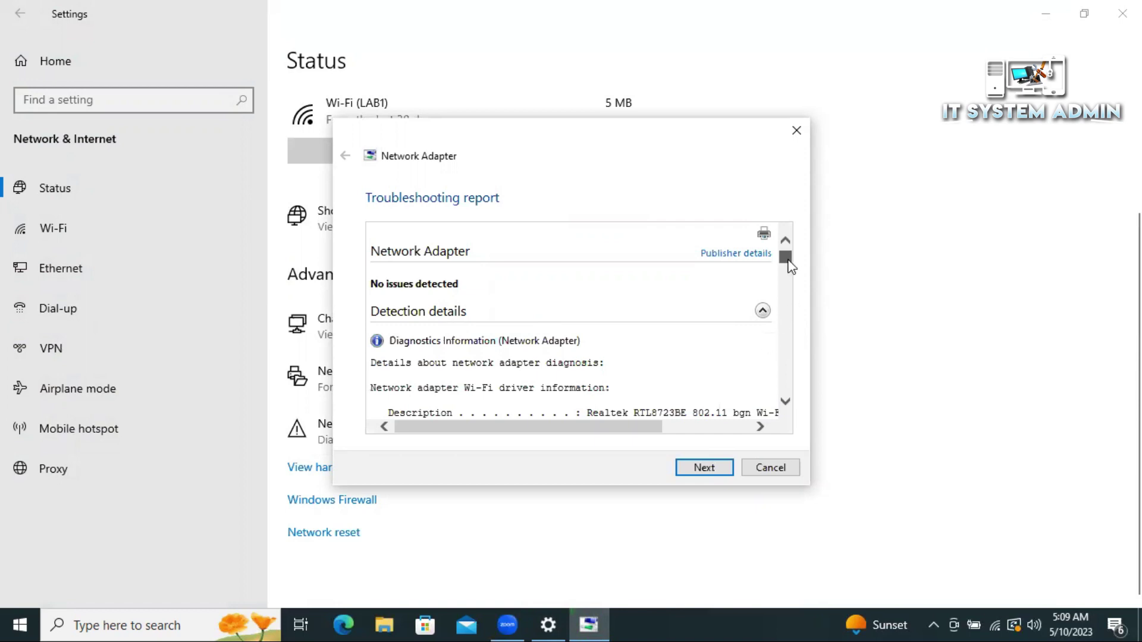
{"action": "left_click_drag", "start_coordinate": [785, 258], "coordinate": [786, 284]}
{"action": "left_click", "coordinate": [719, 466]}
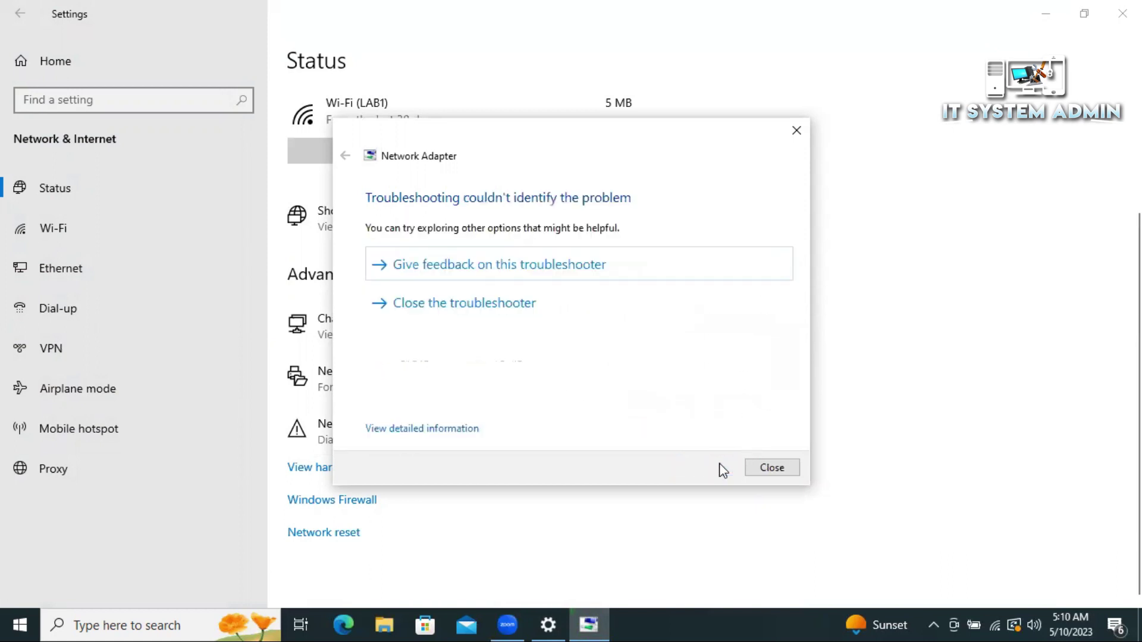
{"action": "left_click", "coordinate": [763, 473]}
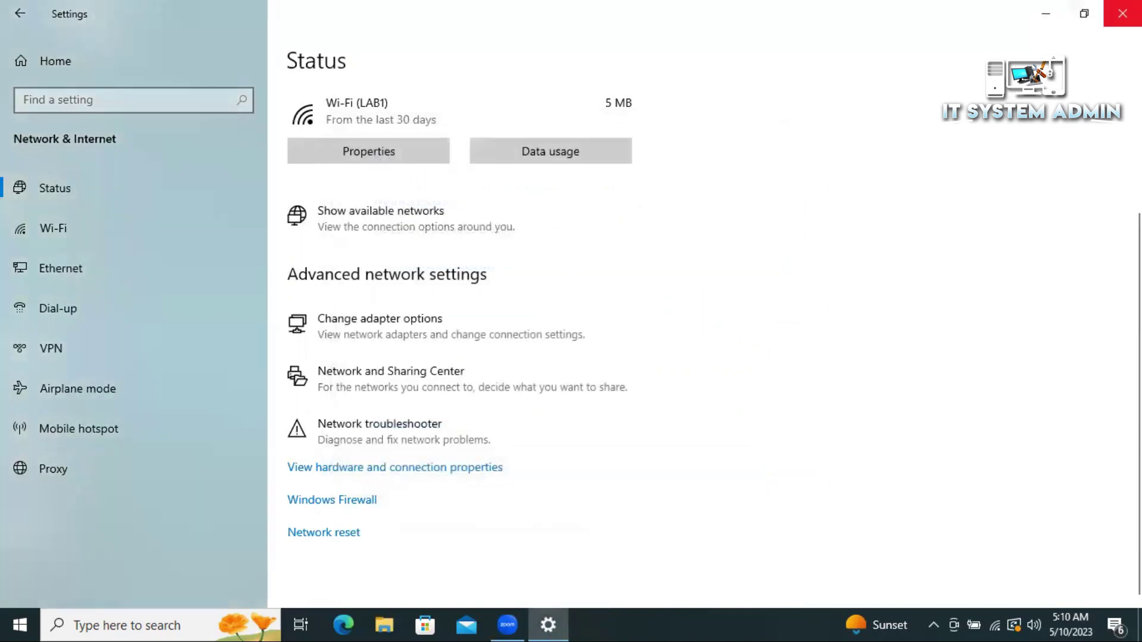
Close the Settings window.
{"action": "left_click", "coordinate": [1120, 14]}
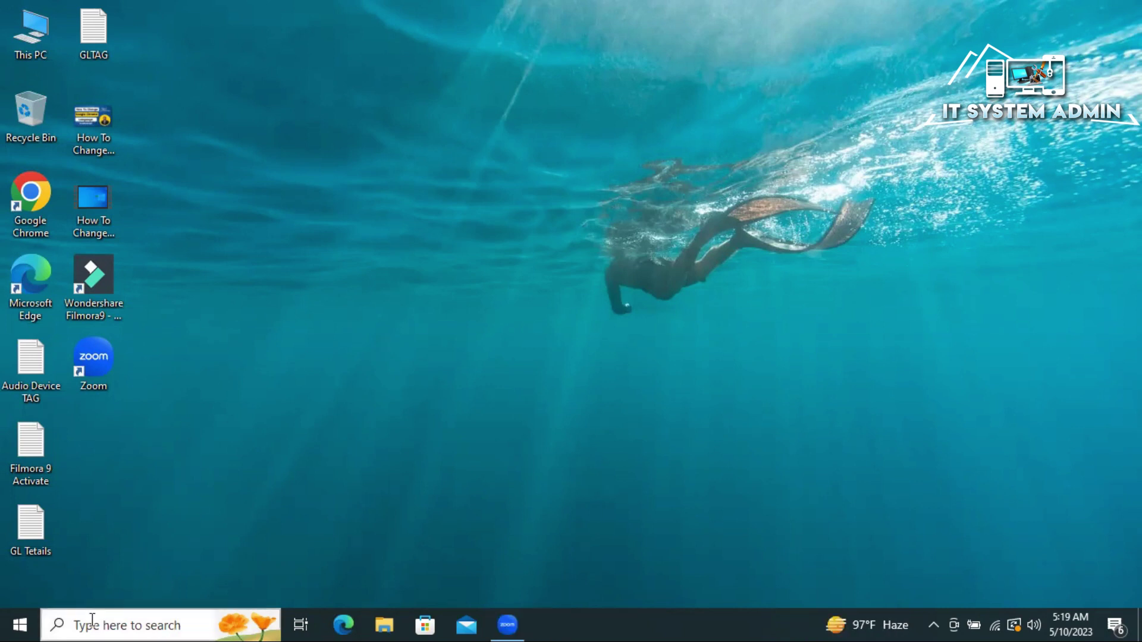
Search 'services' and run the Services console as administrator, scrolling to the Wi-Fi Direct entries.
{"action": "left_click", "coordinate": [92, 620]}
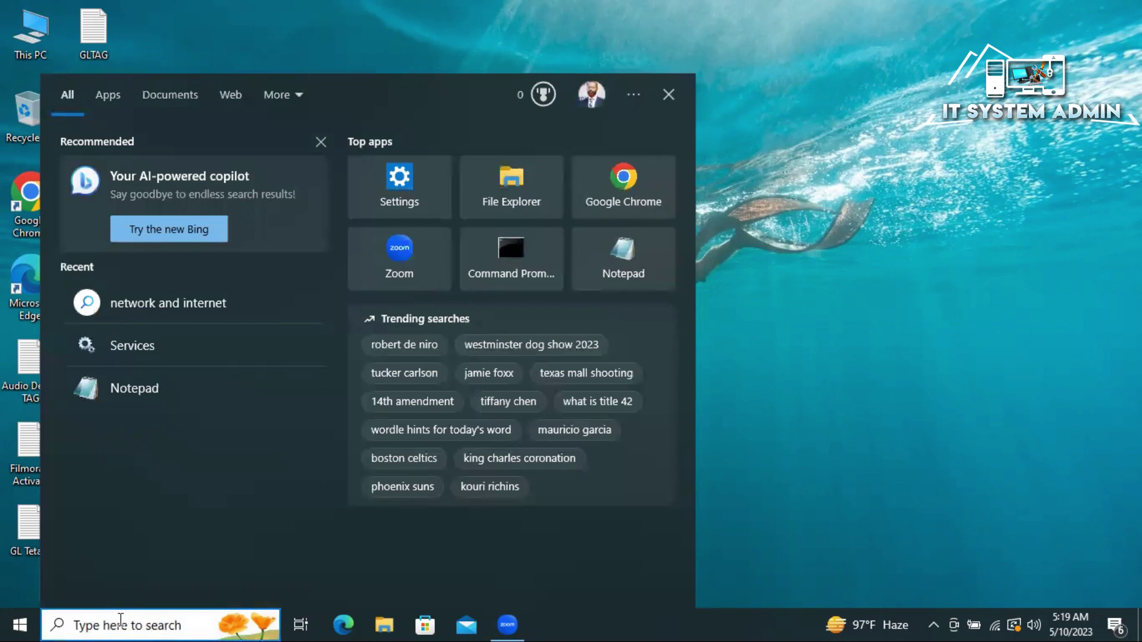
{"action": "type", "text": "servi"}
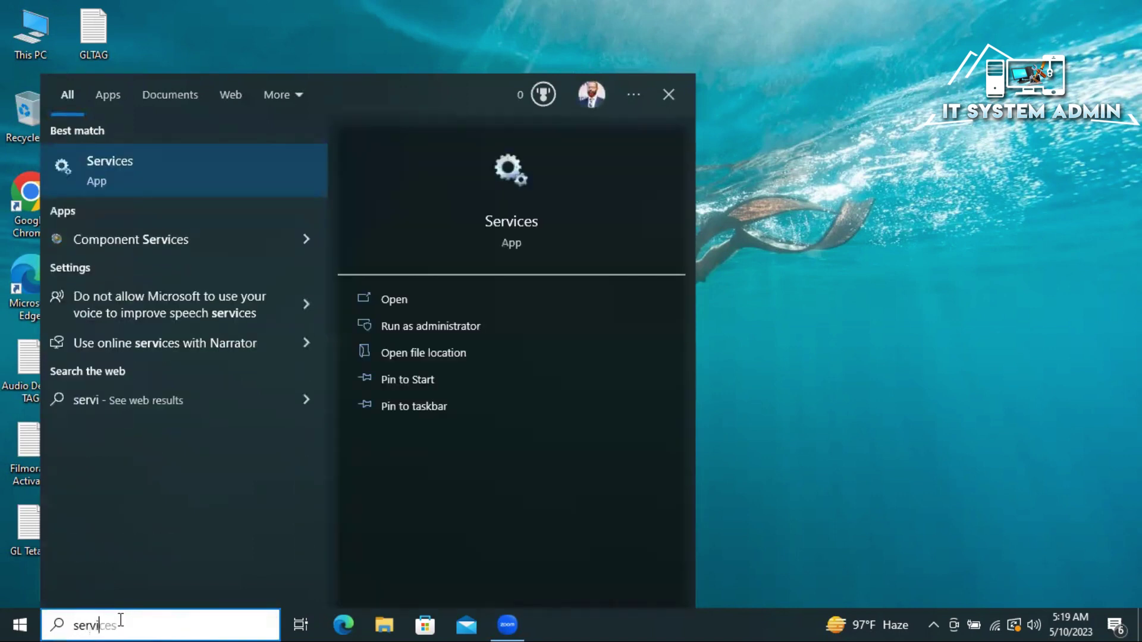
{"action": "type", "text": "ces"}
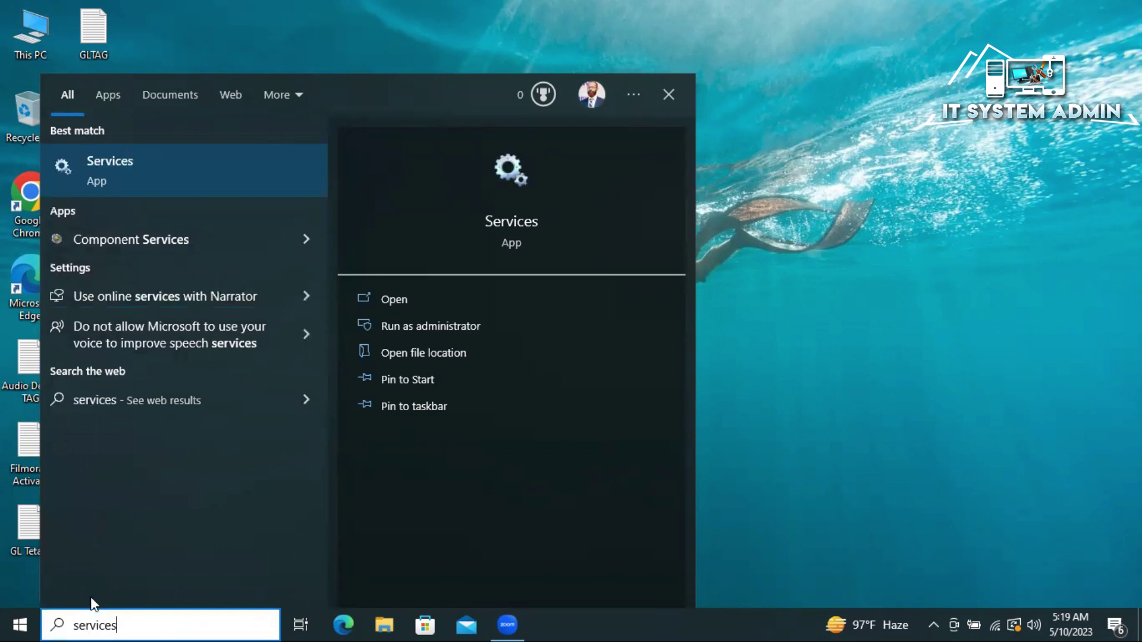
{"action": "left_click", "coordinate": [149, 172]}
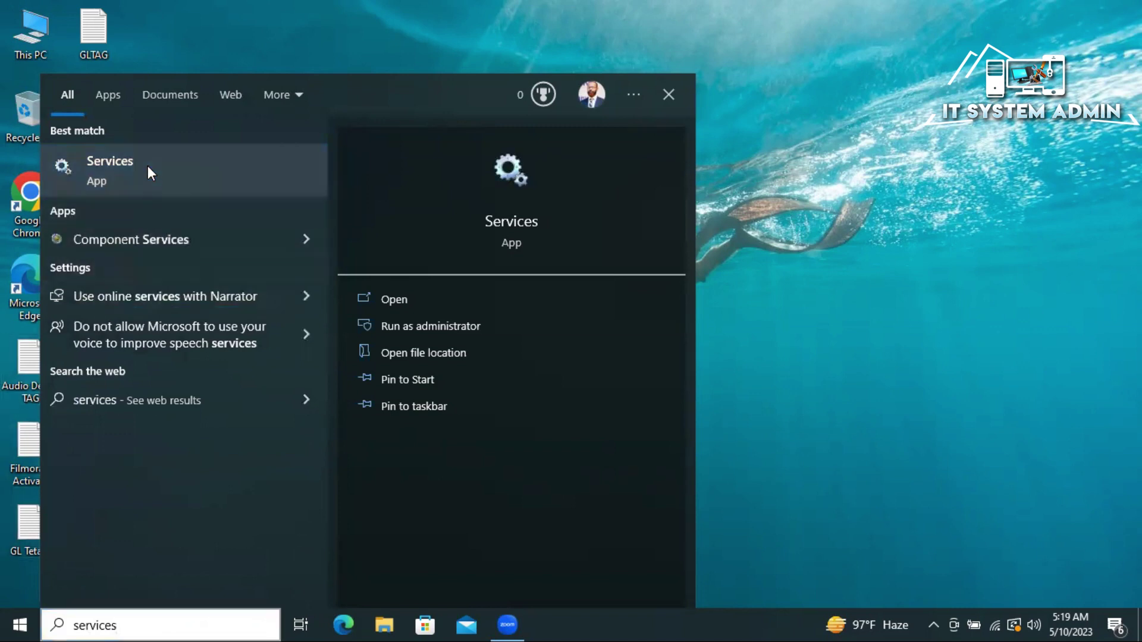
{"action": "right_click", "coordinate": [148, 167]}
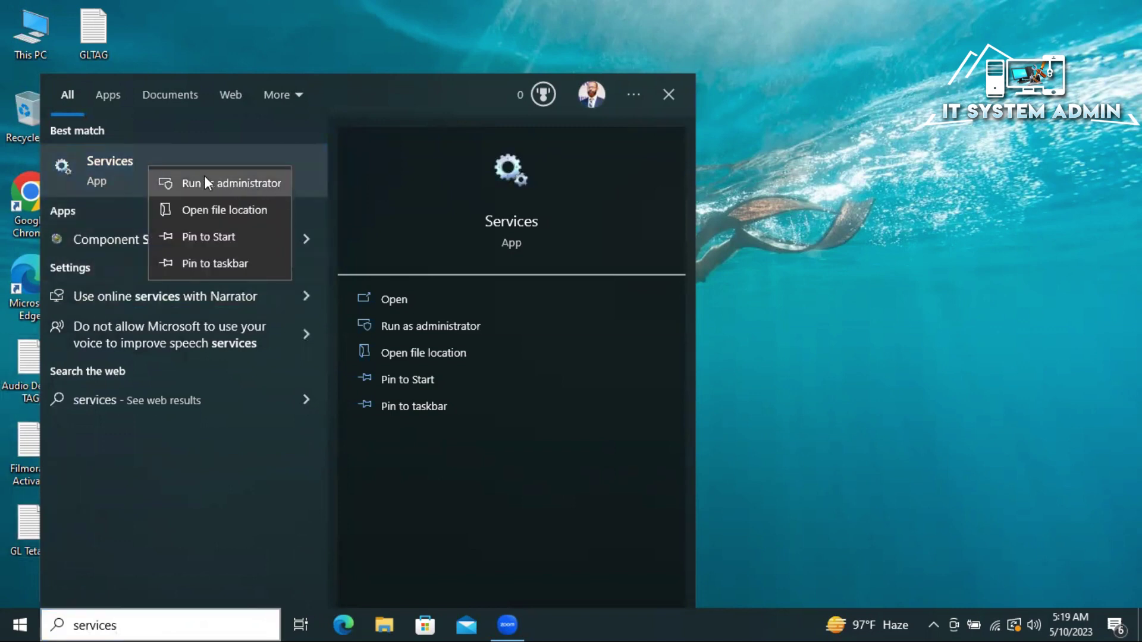
{"action": "left_click", "coordinate": [249, 178]}
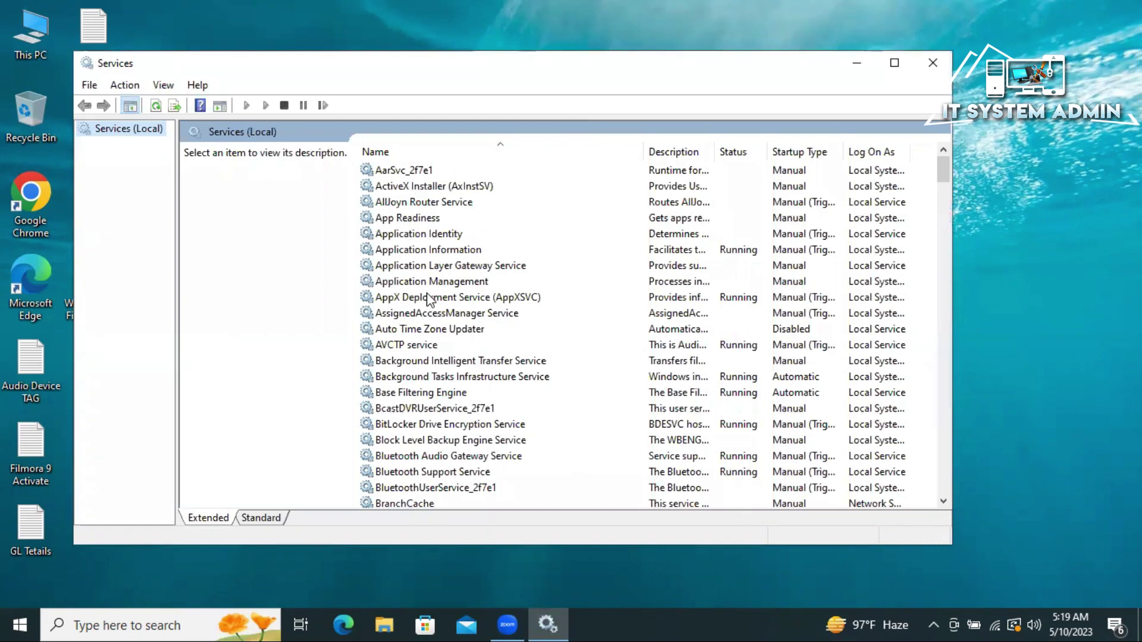
{"action": "scroll", "coordinate": [430, 296], "scroll_direction": "down", "scroll_amount": 2}
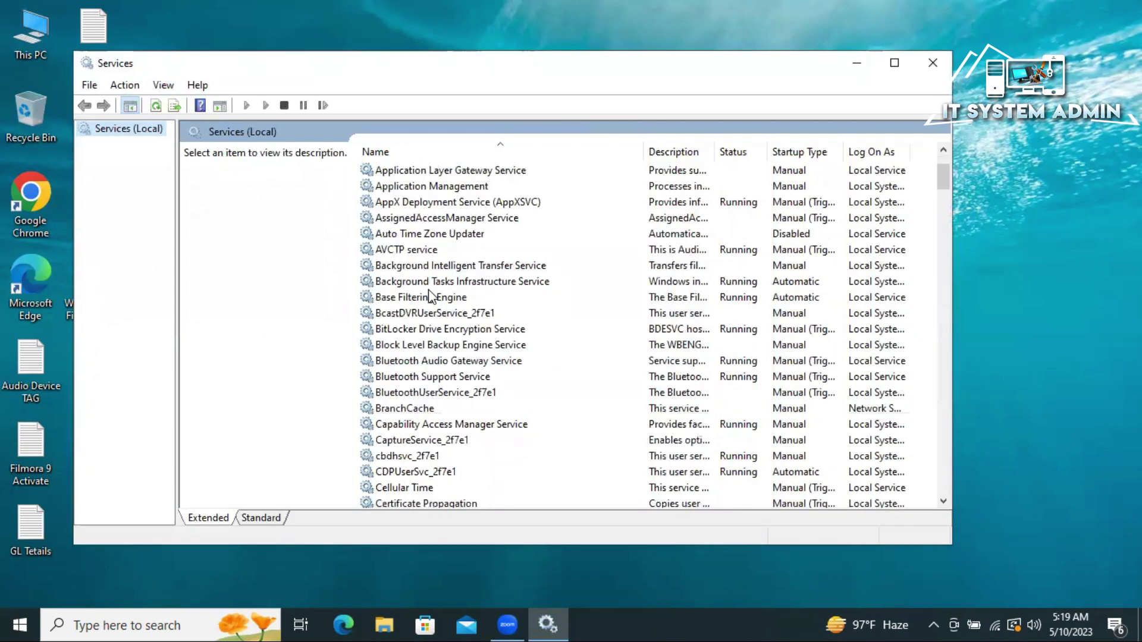
{"action": "scroll", "coordinate": [431, 296], "scroll_direction": "down", "scroll_amount": 20}
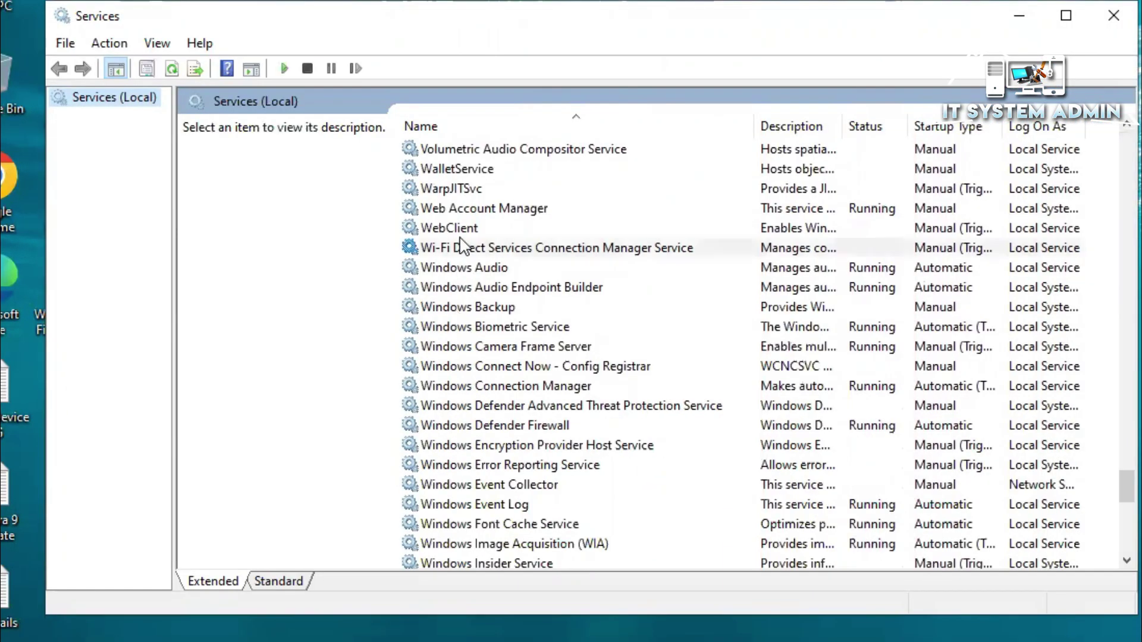
Set Wi-Fi Direct Services Connection Manager Service to Automatic, start it, apply, and close Services.
{"action": "left_click", "coordinate": [390, 246]}
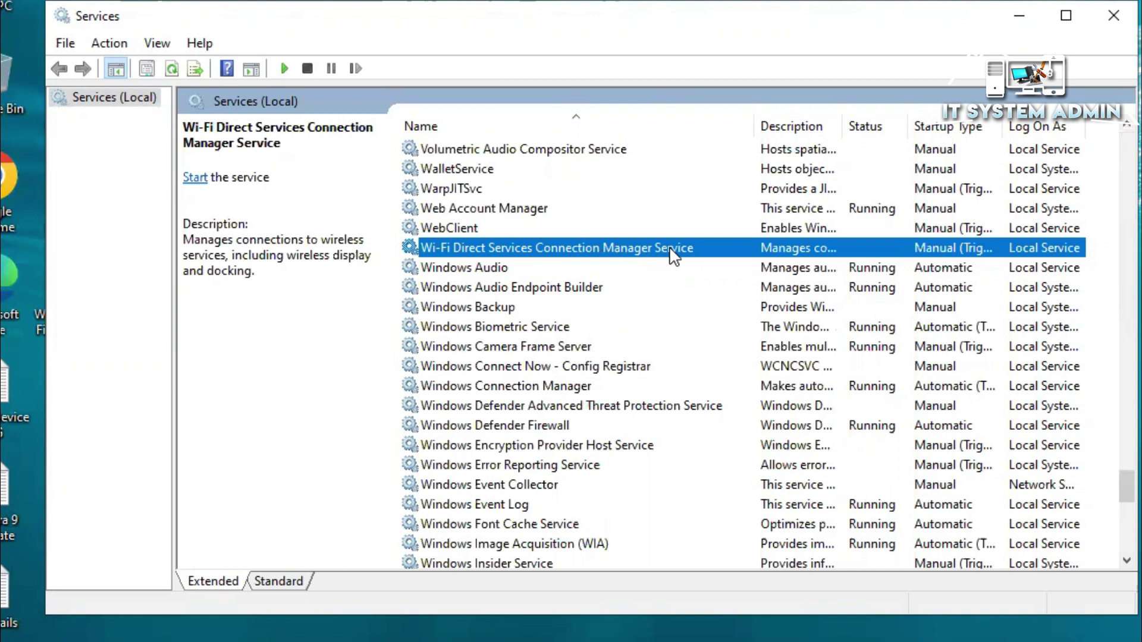
{"action": "right_click", "coordinate": [587, 246]}
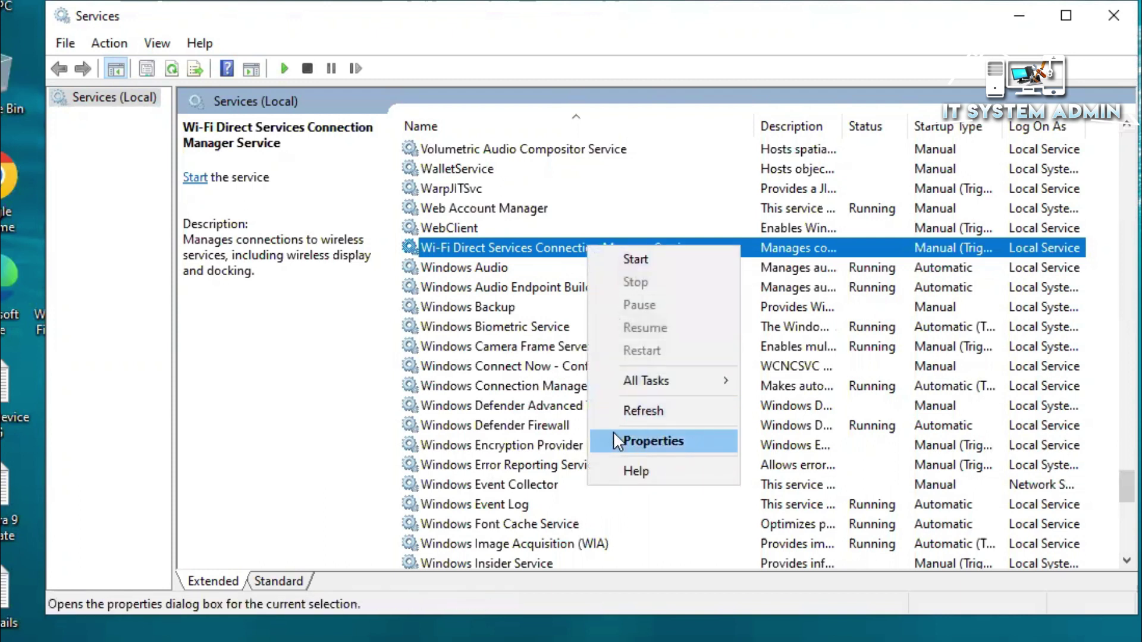
{"action": "left_click", "coordinate": [654, 441]}
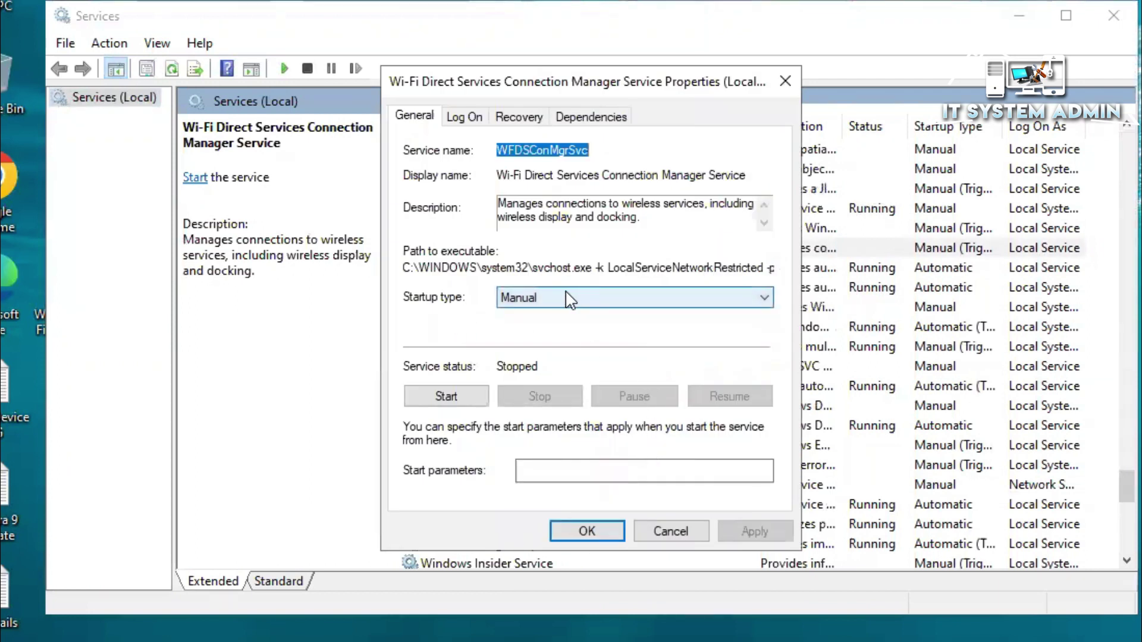
{"action": "left_click", "coordinate": [516, 297]}
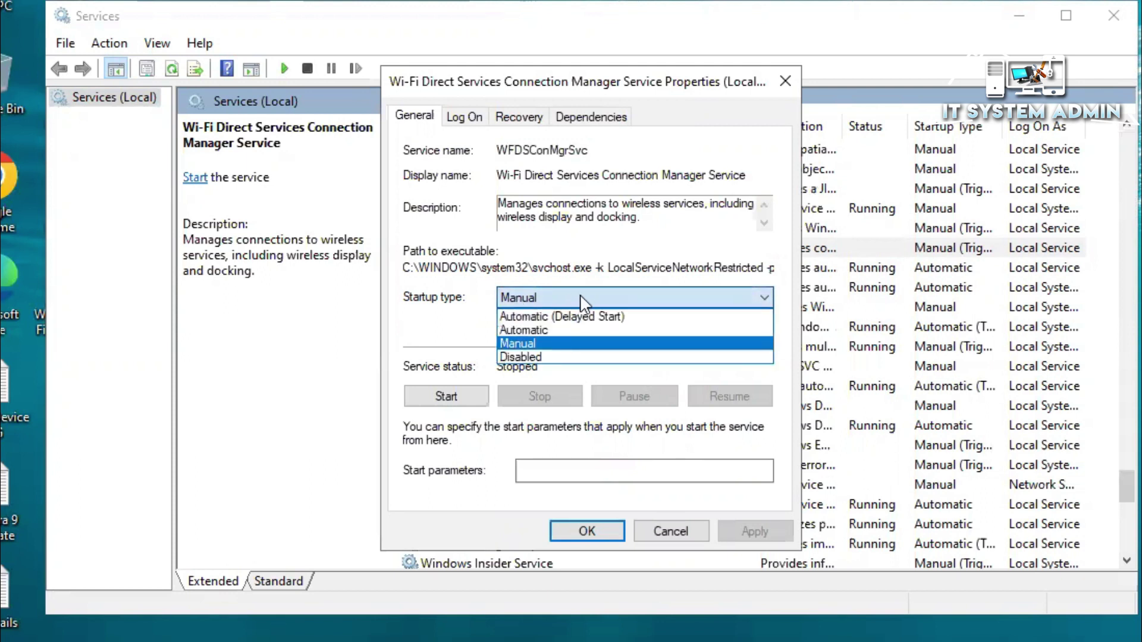
{"action": "left_click", "coordinate": [547, 330]}
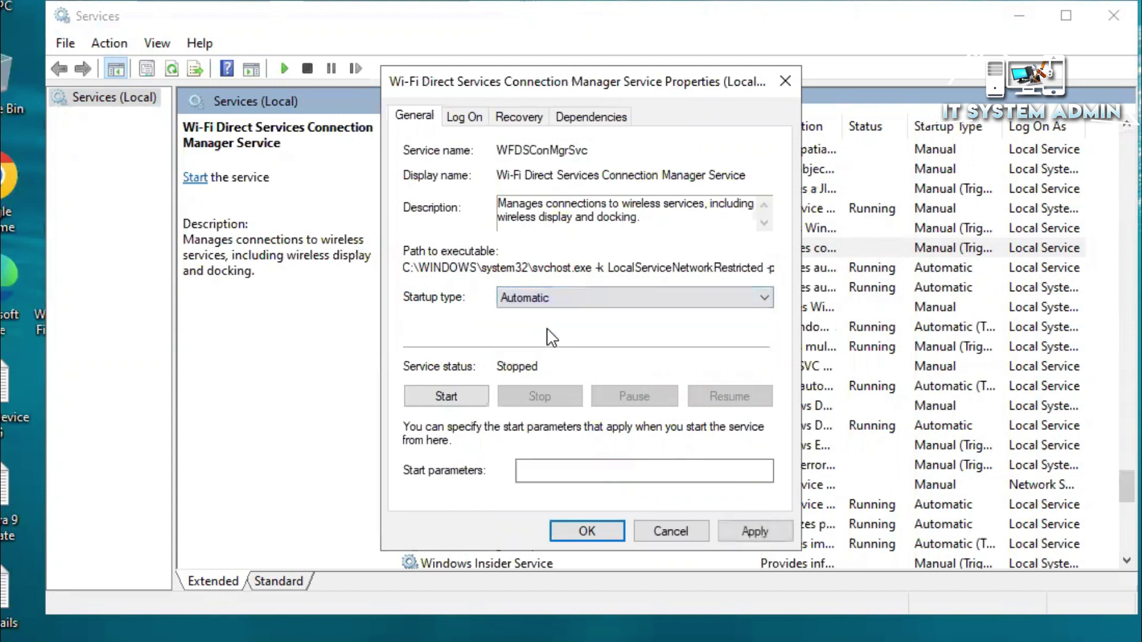
{"action": "left_click", "coordinate": [445, 396]}
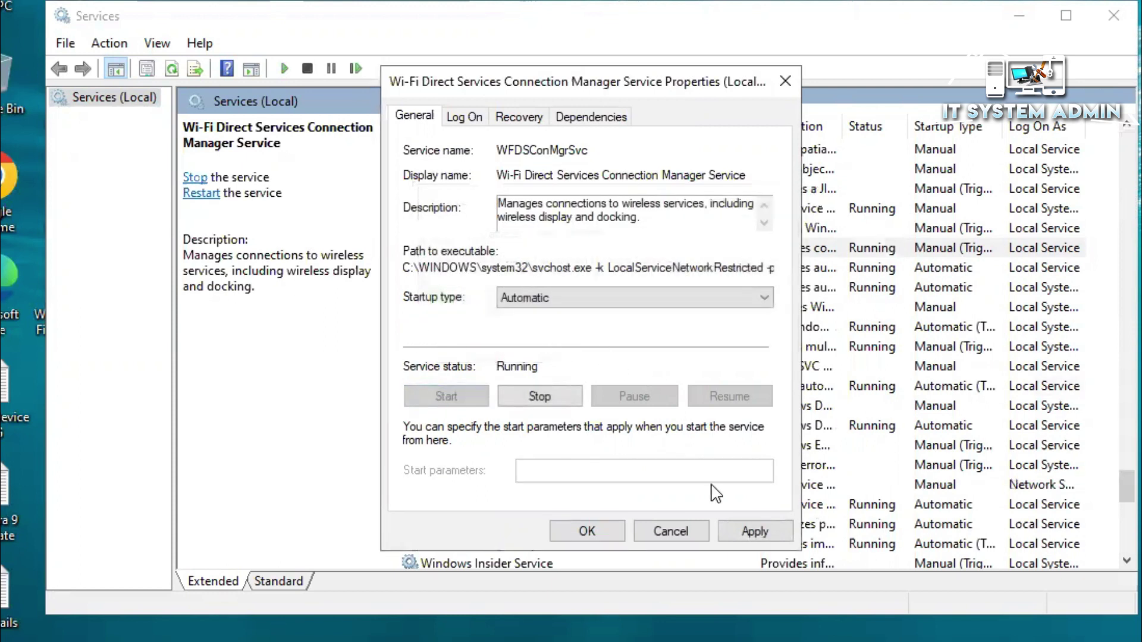
{"action": "left_click", "coordinate": [743, 531]}
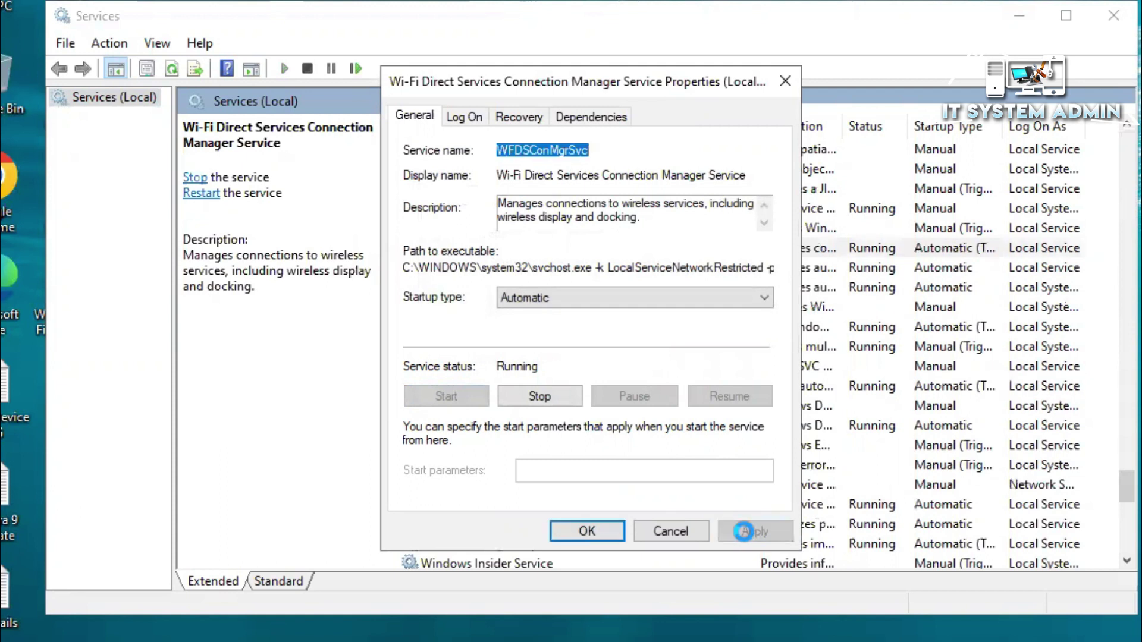
{"action": "left_click", "coordinate": [610, 531]}
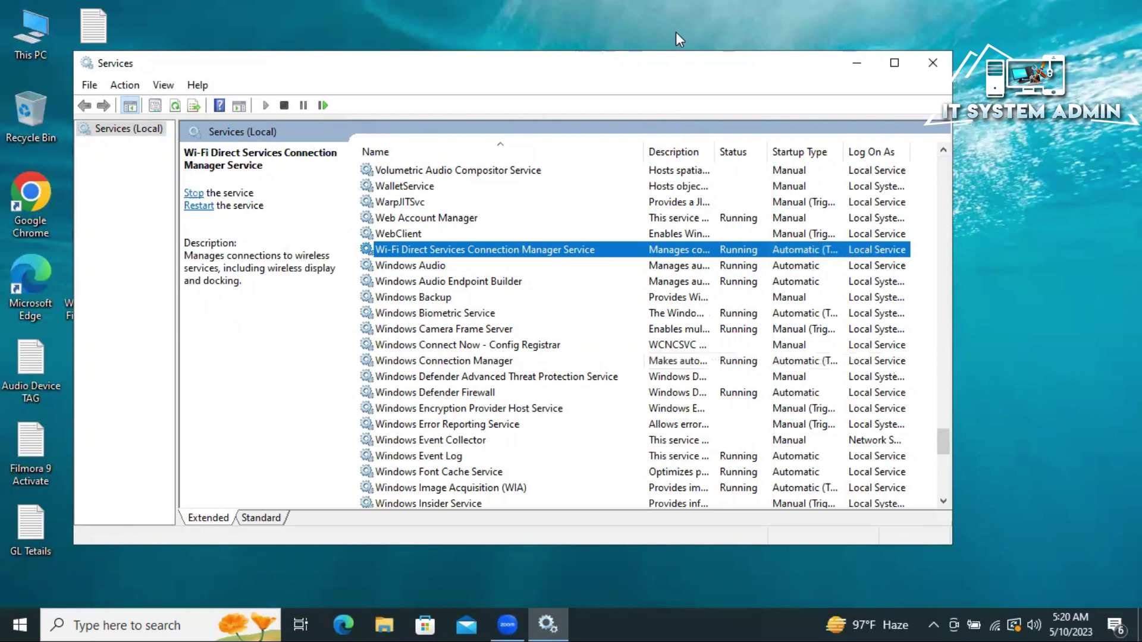
{"action": "left_click", "coordinate": [931, 63]}
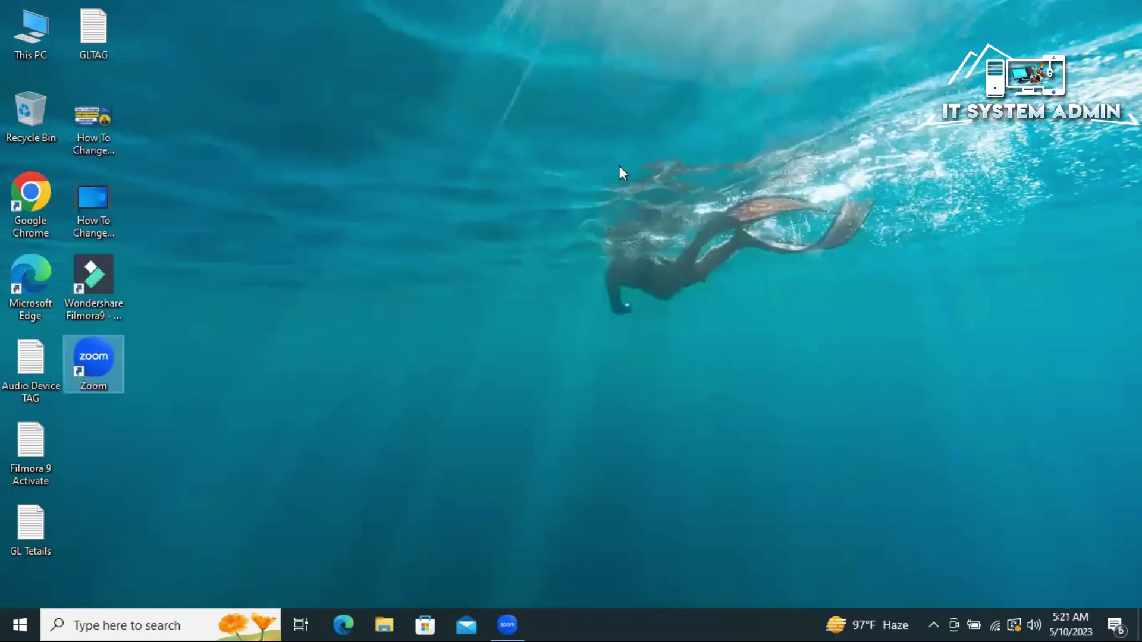
Refresh the desktop, then search for Command Prompt and run it as administrator.
{"action": "right_click", "coordinate": [477, 185]}
{"action": "left_click", "coordinate": [501, 238]}
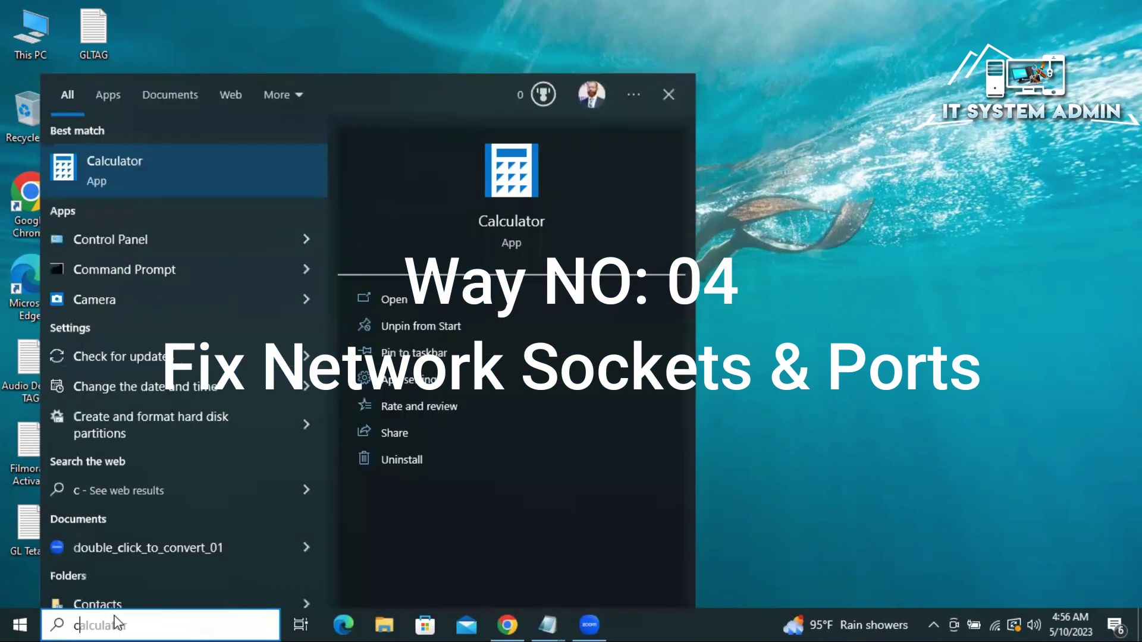
{"action": "type", "text": "md"}
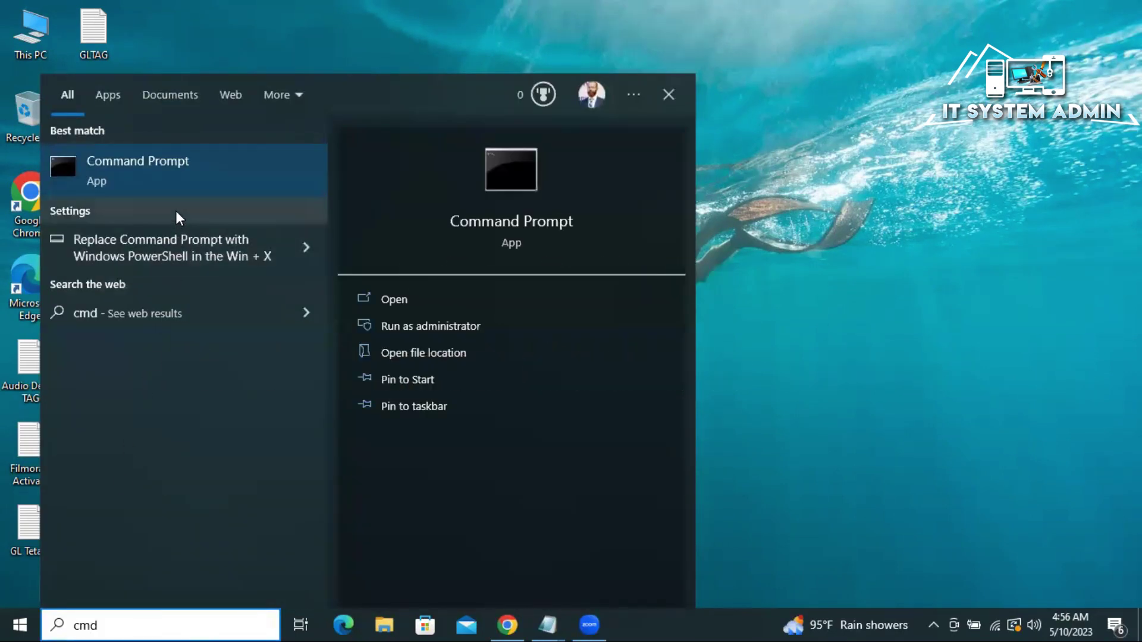
{"action": "right_click", "coordinate": [160, 159]}
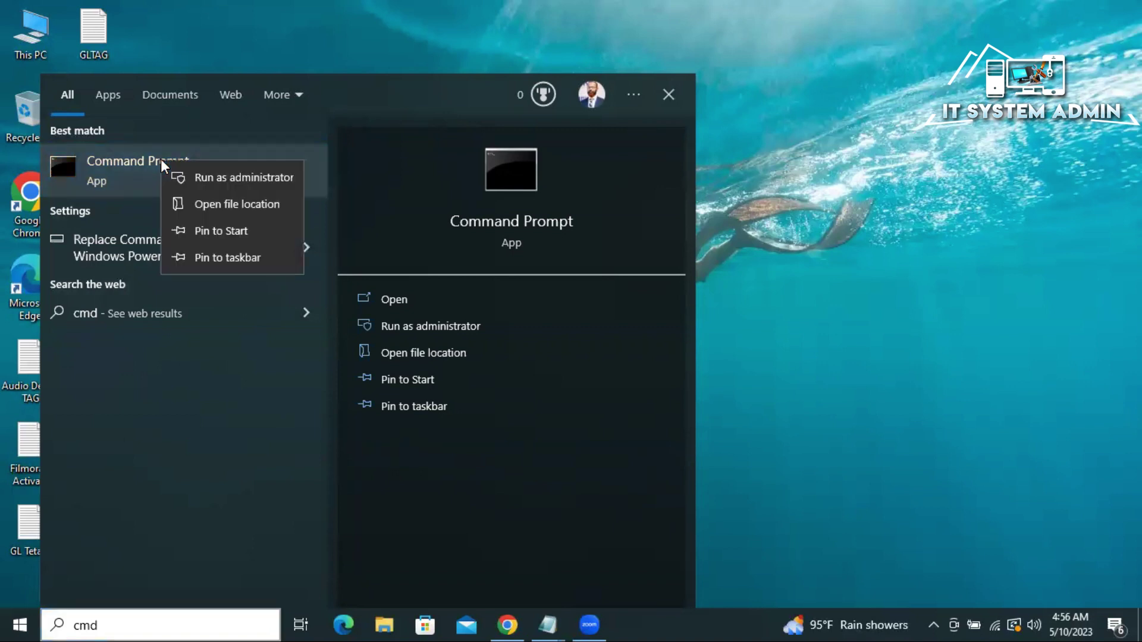
{"action": "left_click", "coordinate": [241, 176]}
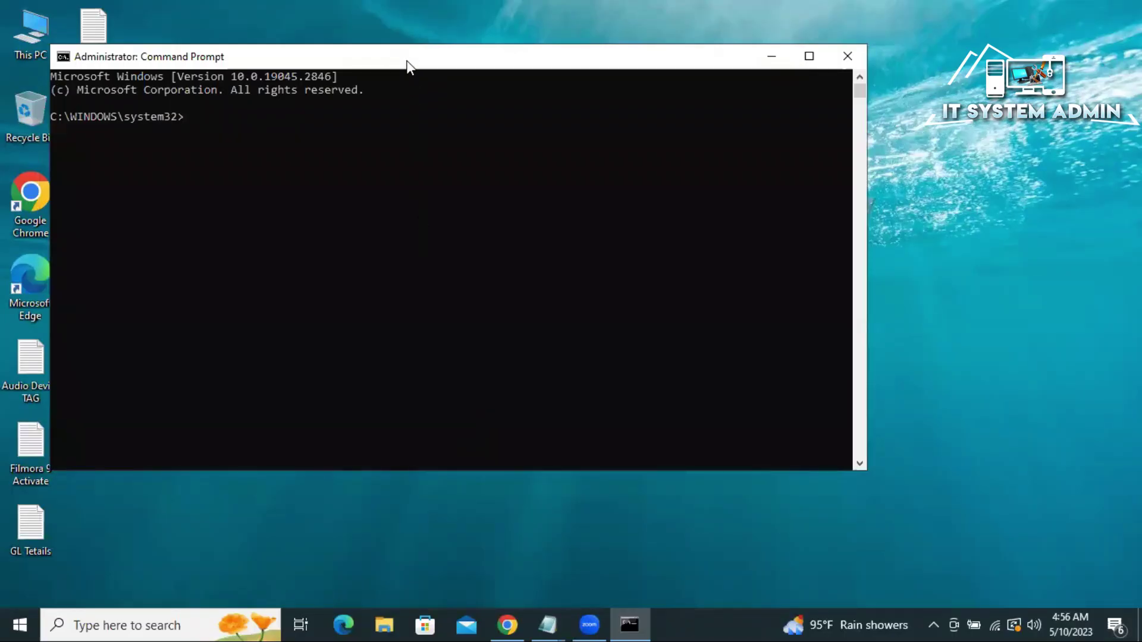
Set the Command Prompt font size to 24 in the console Properties.
{"action": "right_click", "coordinate": [407, 65]}
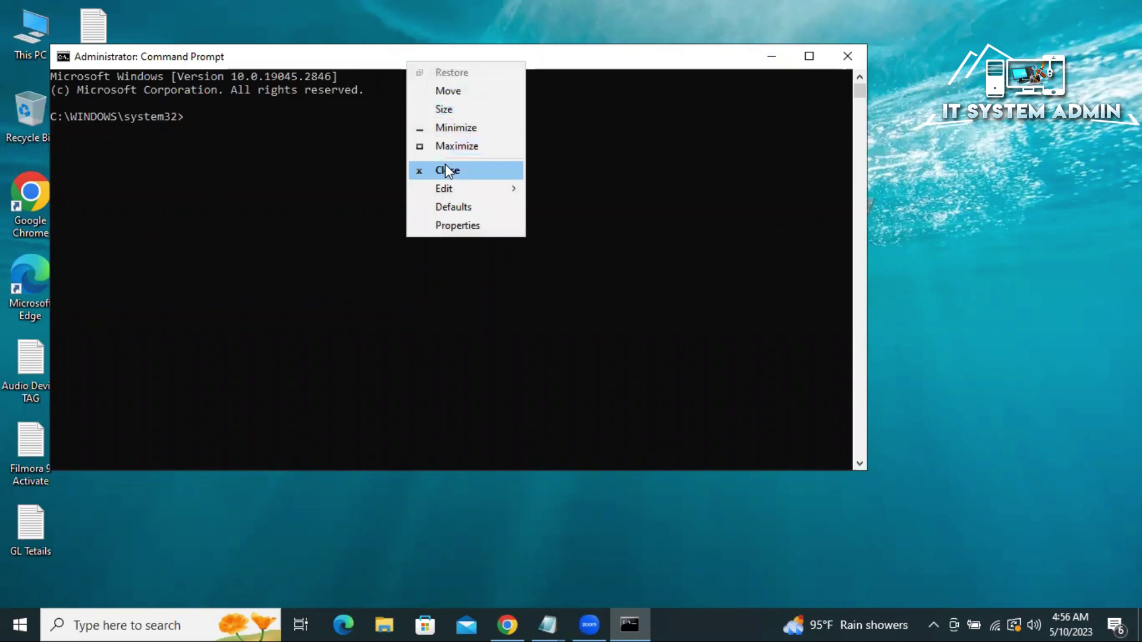
{"action": "left_click", "coordinate": [447, 223]}
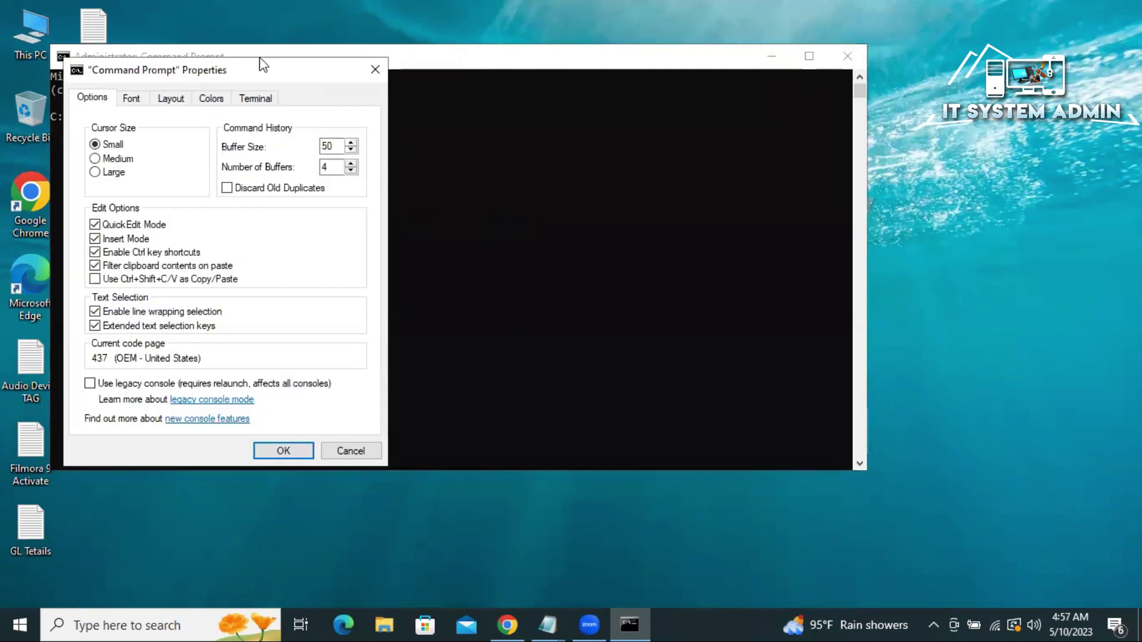
{"action": "left_click", "coordinate": [140, 98]}
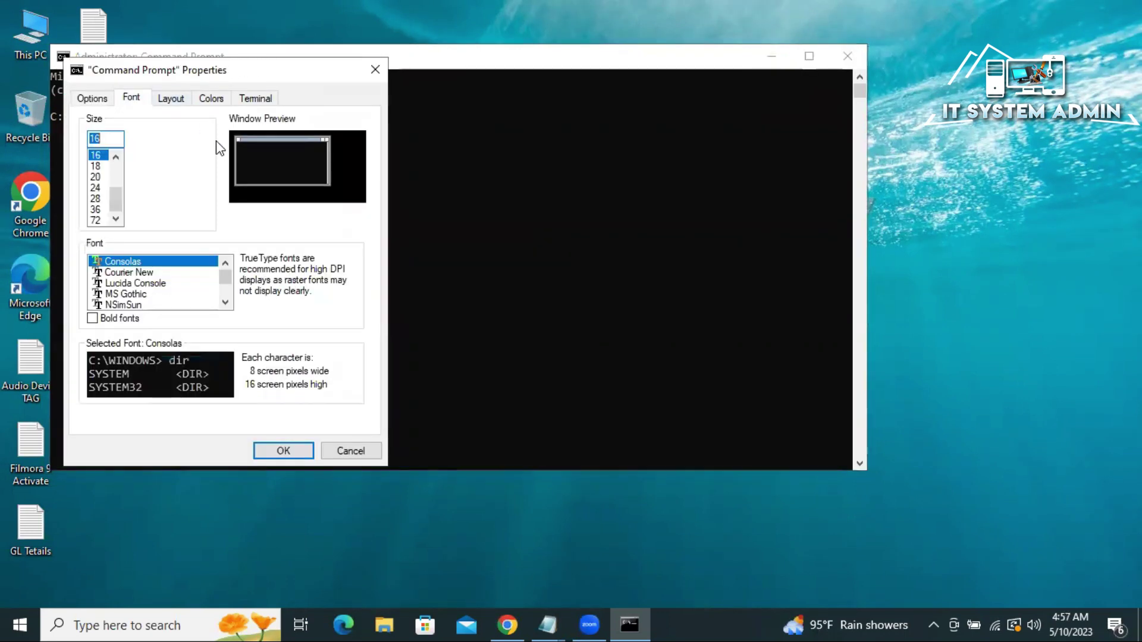
{"action": "left_click", "coordinate": [97, 188]}
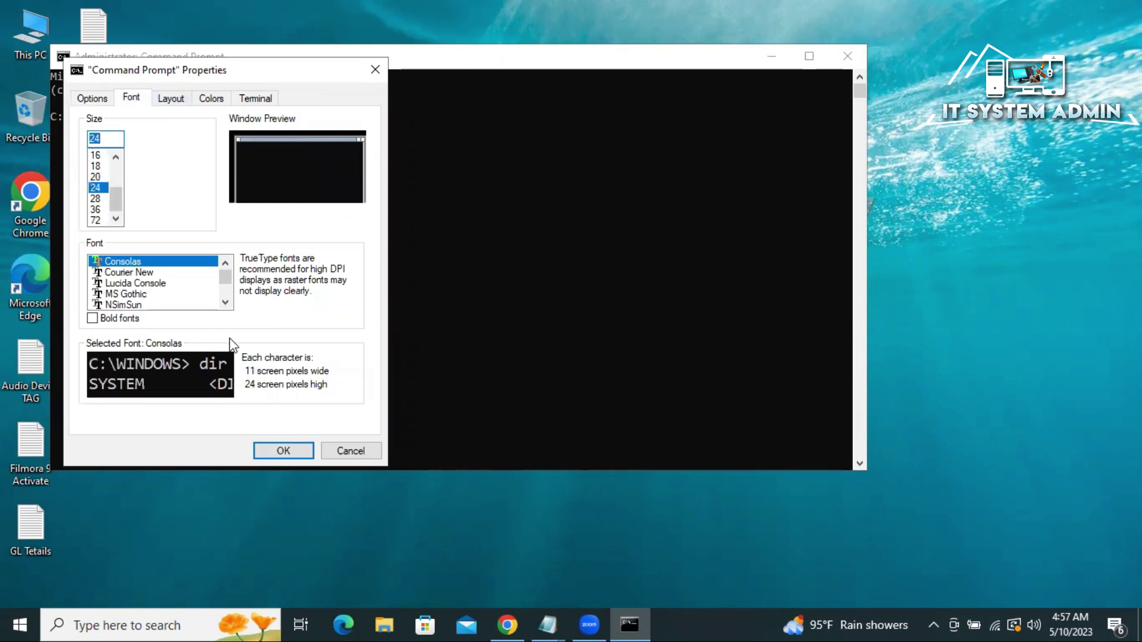
{"action": "left_click", "coordinate": [283, 452]}
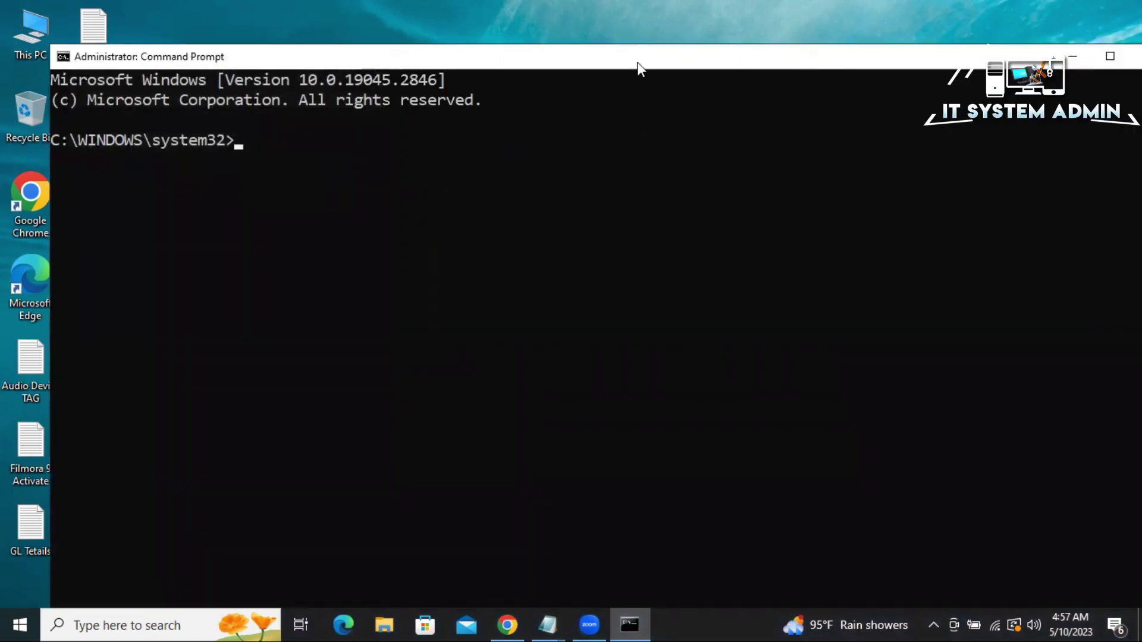
Shrink the console window and move it toward the upper left.
{"action": "left_click_drag", "start_coordinate": [636, 50], "coordinate": [632, 126]}
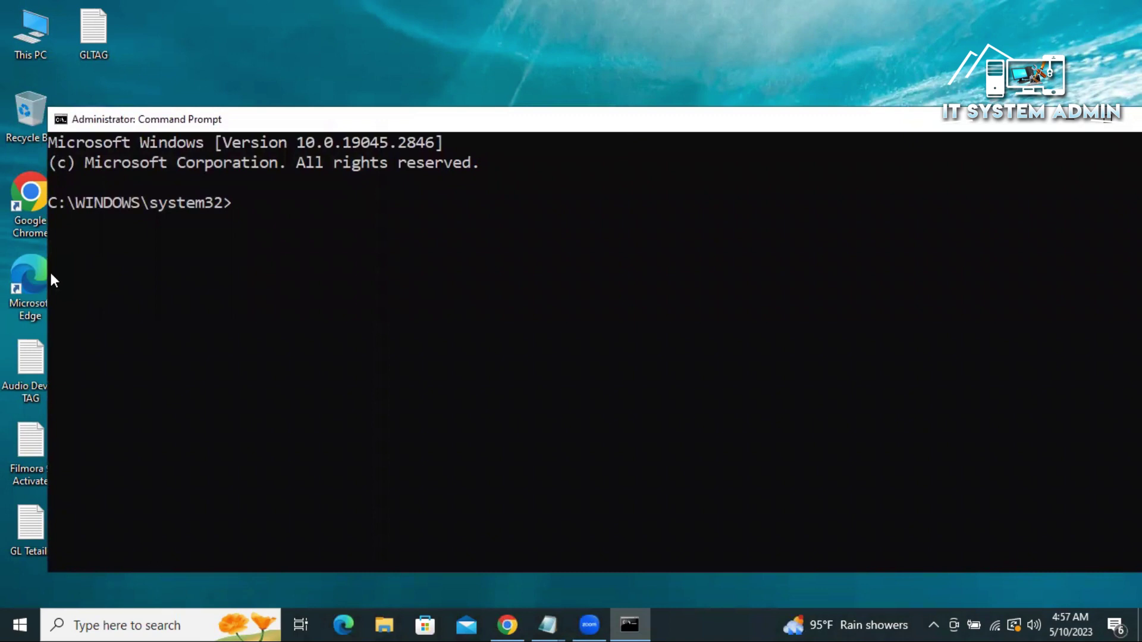
{"action": "left_click_drag", "start_coordinate": [49, 270], "coordinate": [310, 271]}
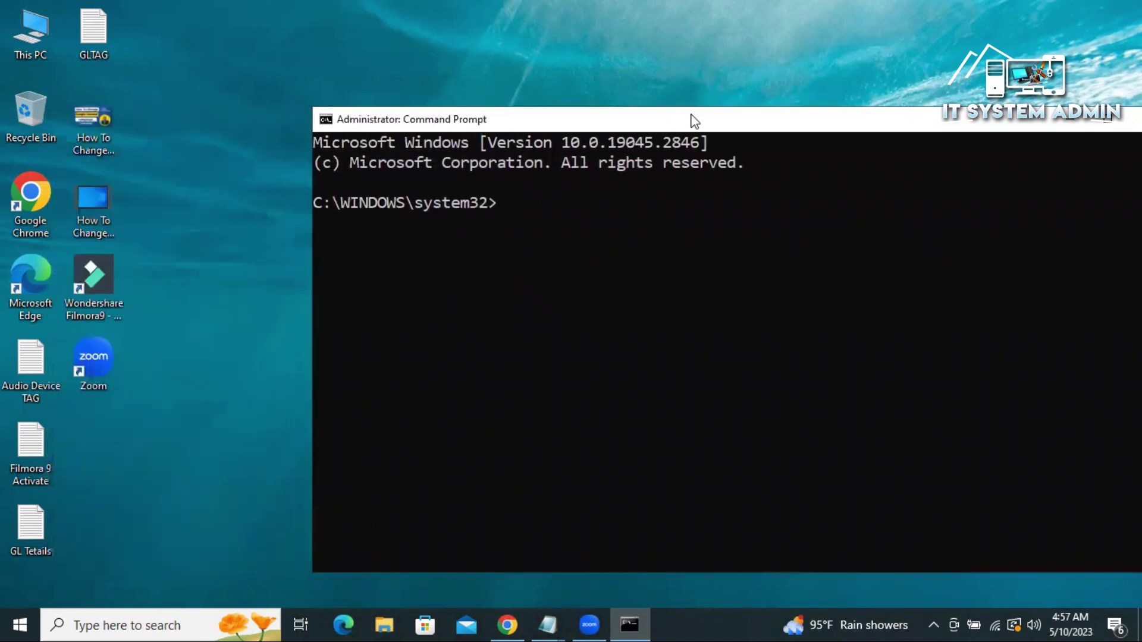
{"action": "left_click_drag", "start_coordinate": [695, 118], "coordinate": [538, 79]}
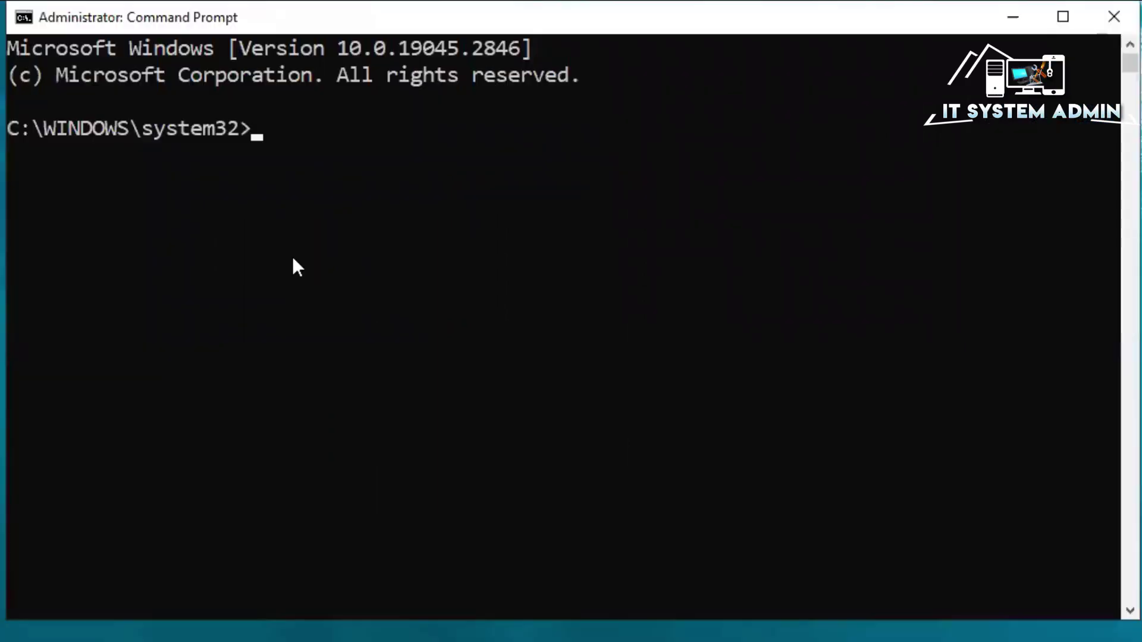
Run 'netsh winsock reset' to reset the Winsock catalog, then close the administrator Command Prompt.
{"action": "type", "text": "netsh"}
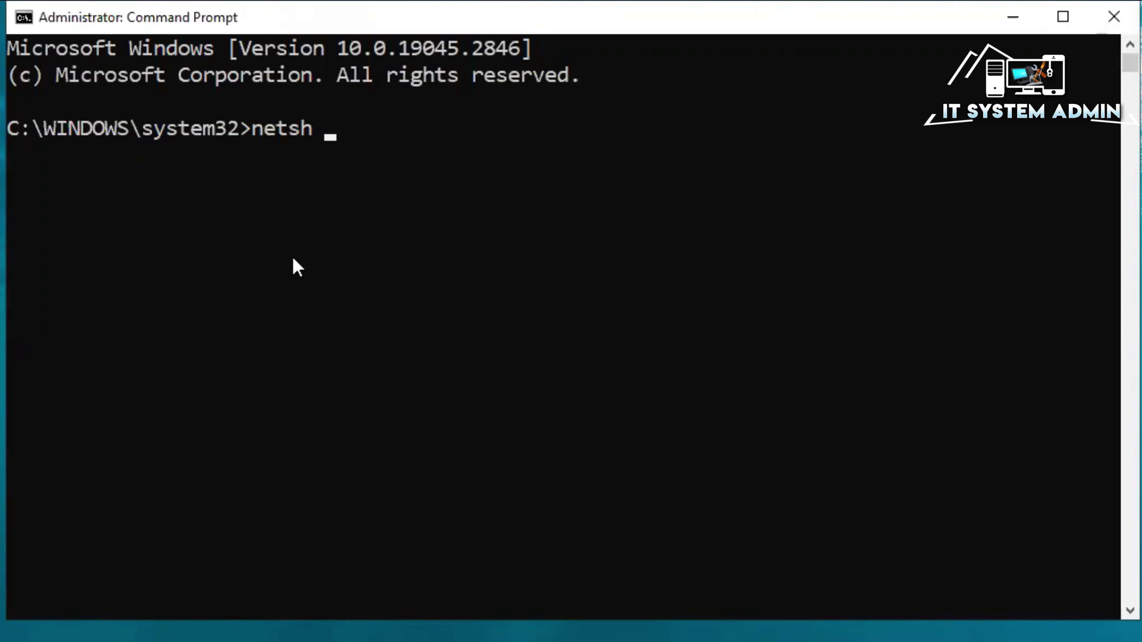
{"action": "type", "text": " winsock"}
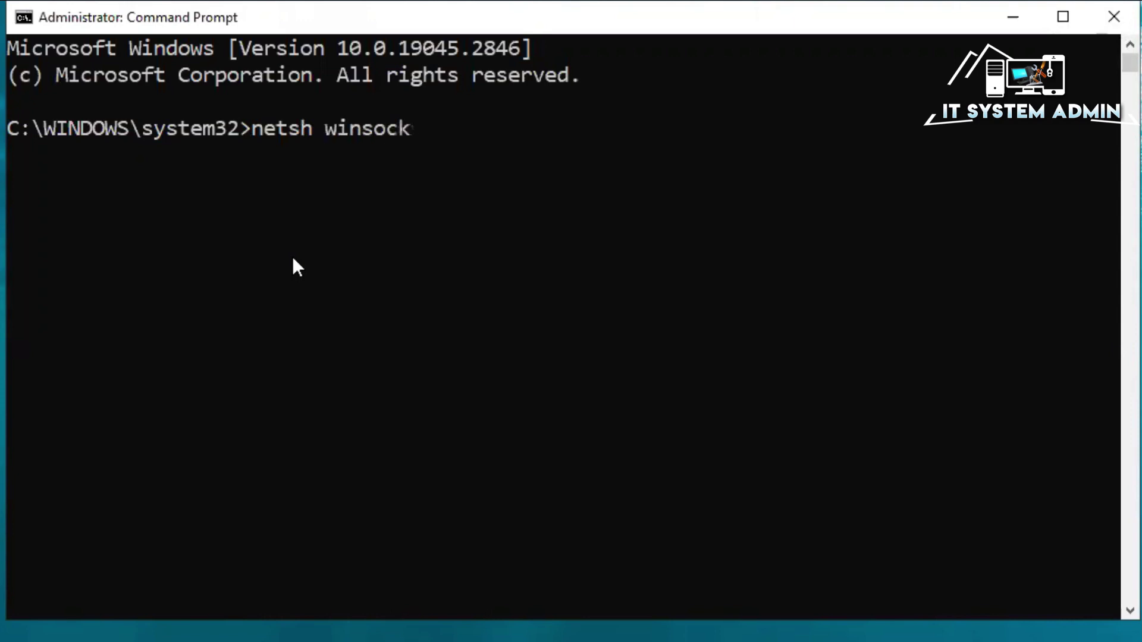
{"action": "type", "text": " reset"}
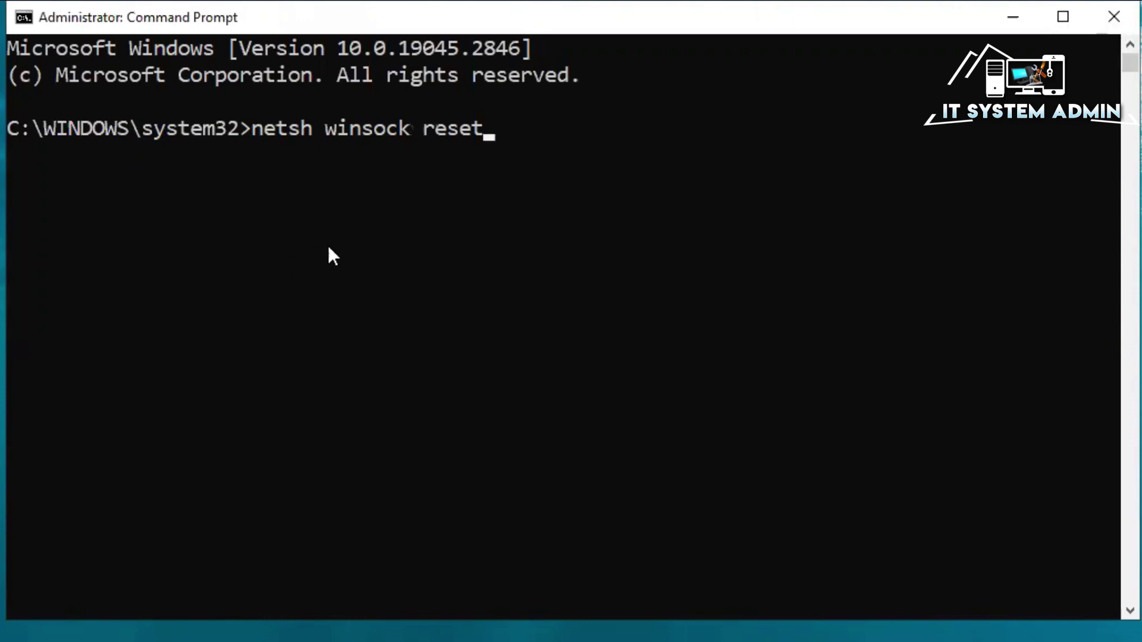
{"action": "key", "text": "Return"}
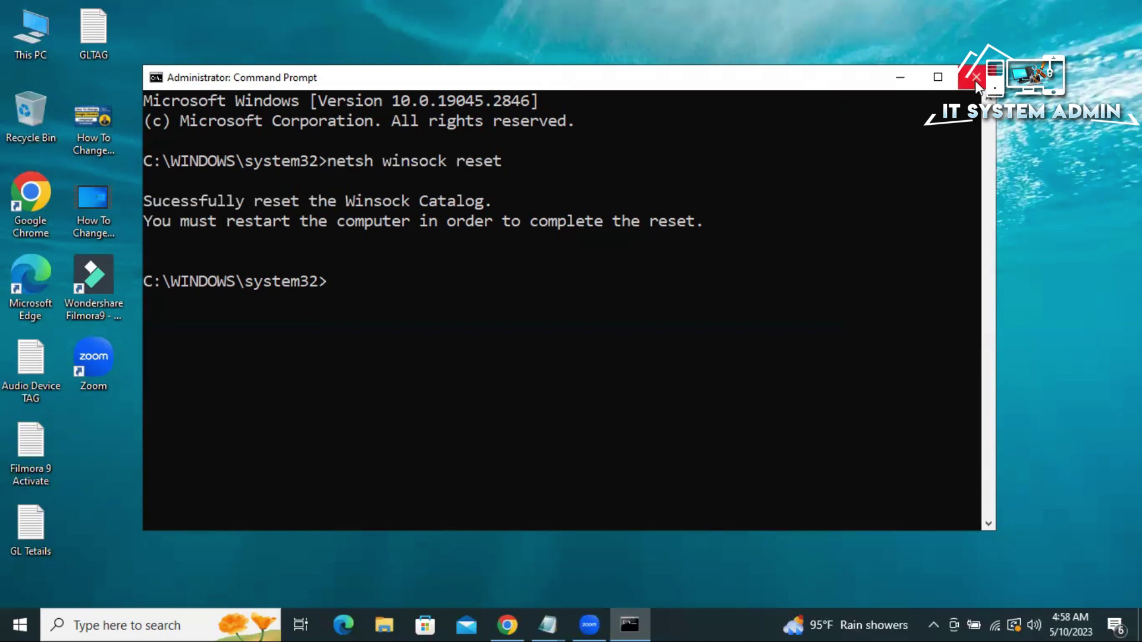
{"action": "left_click", "coordinate": [975, 78]}
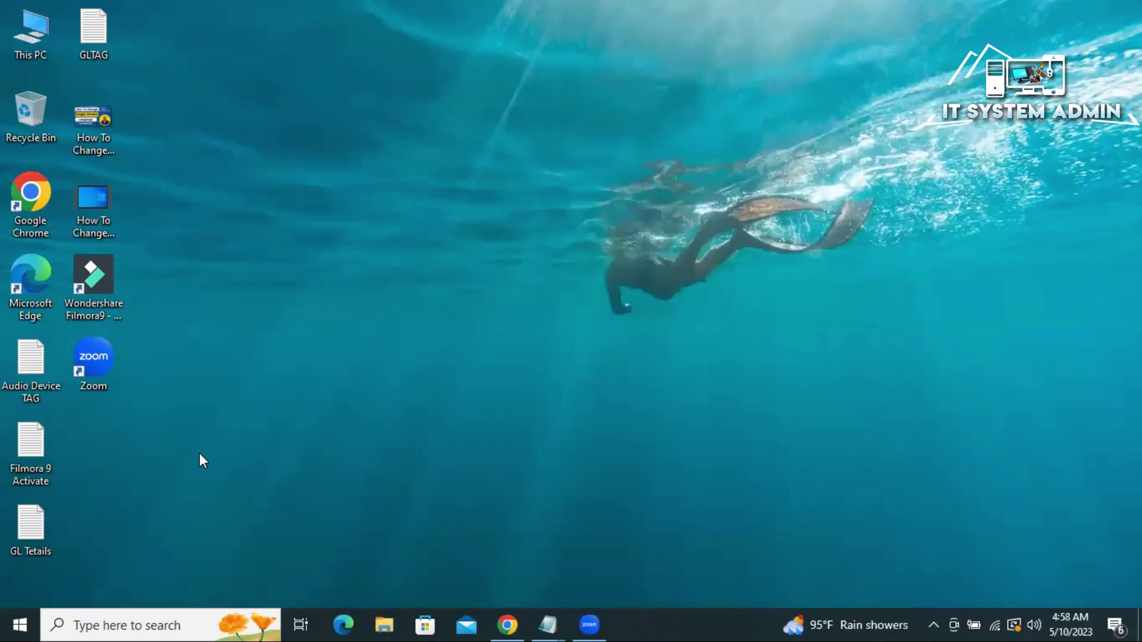
{"action": "left_click", "coordinate": [24, 621]}
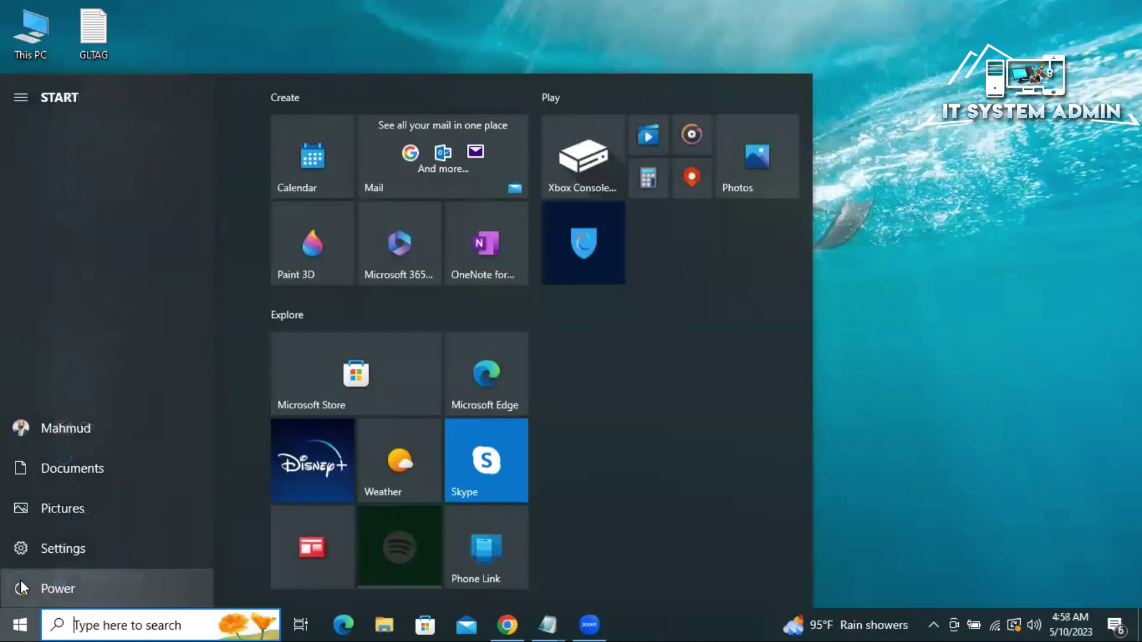
{"action": "left_click", "coordinate": [41, 587]}
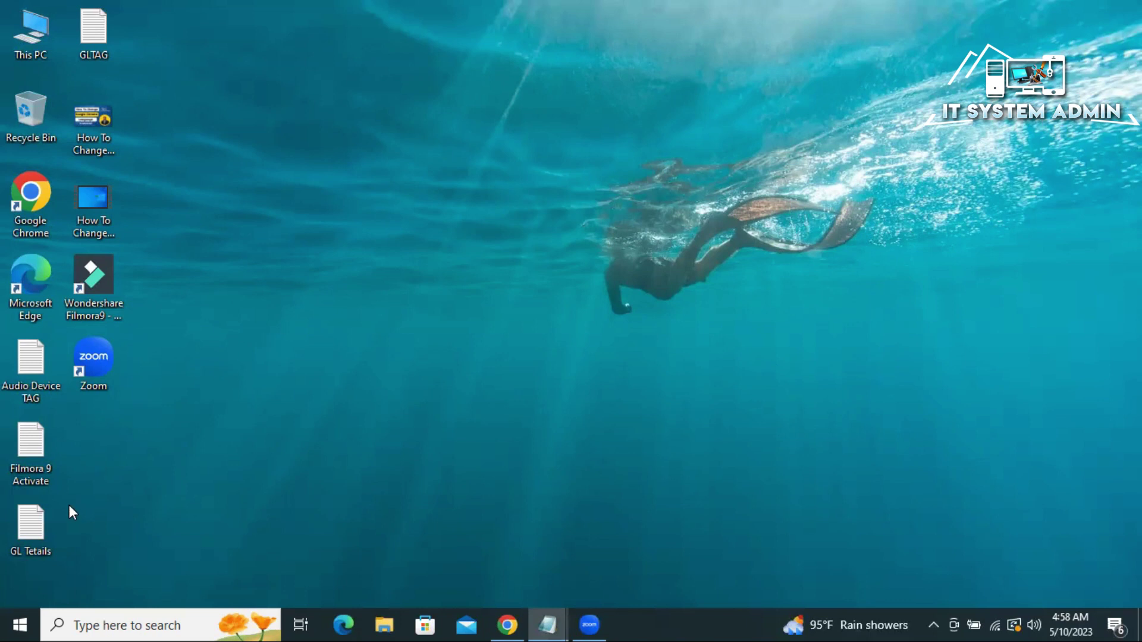
Launch Command Prompt as administrator from a 'cmd' search.
{"action": "left_click", "coordinate": [71, 622]}
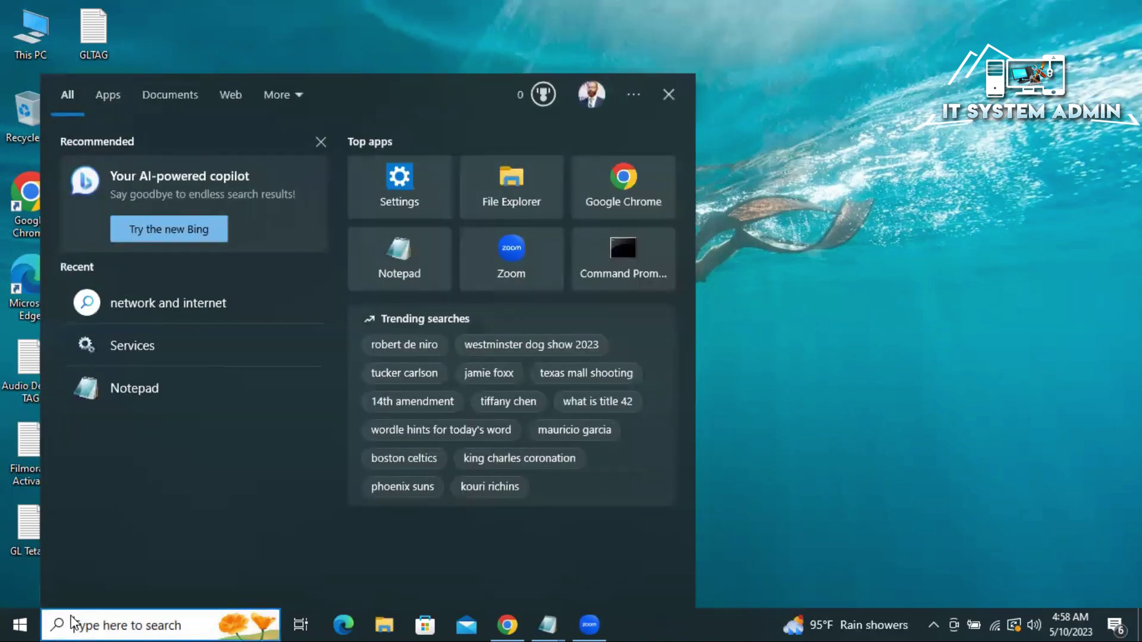
{"action": "type", "text": "cmd"}
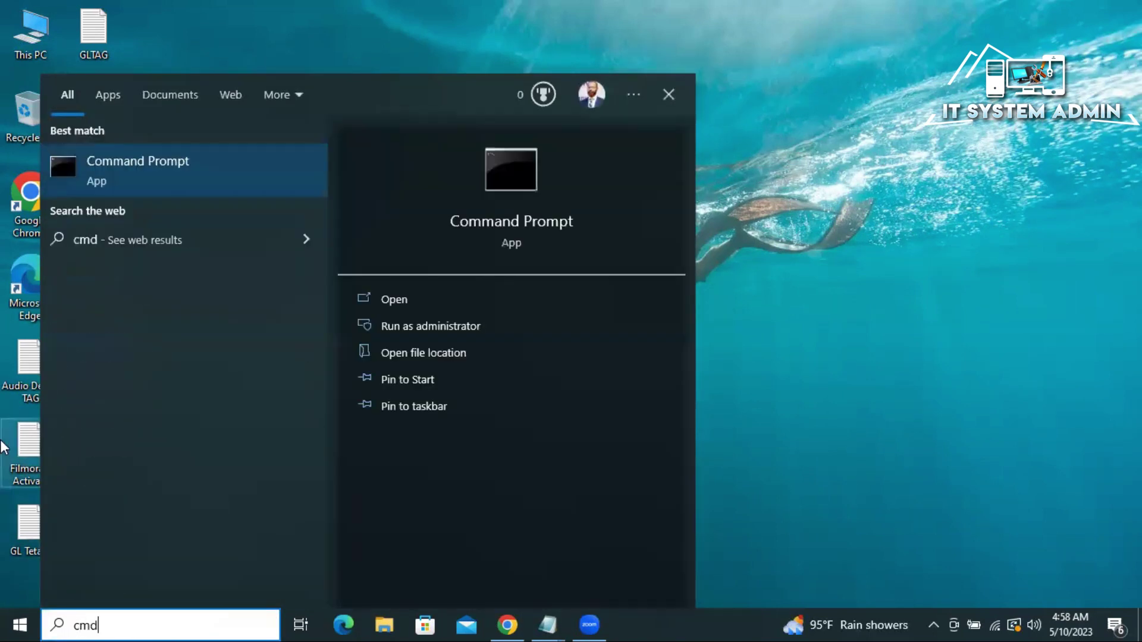
{"action": "right_click", "coordinate": [191, 170]}
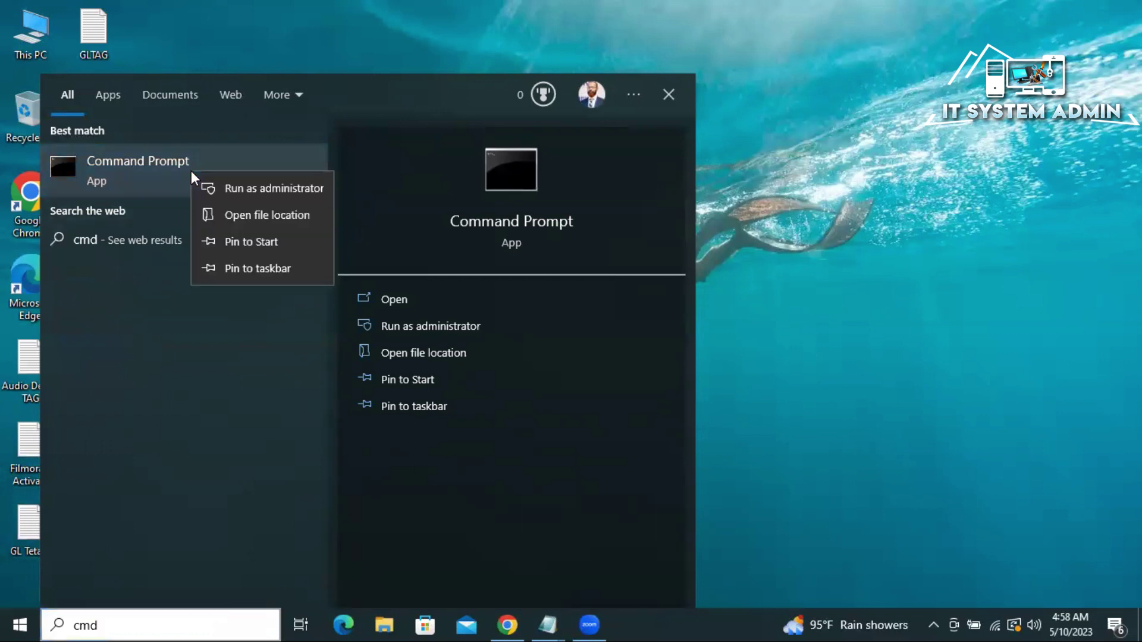
{"action": "left_click", "coordinate": [281, 193]}
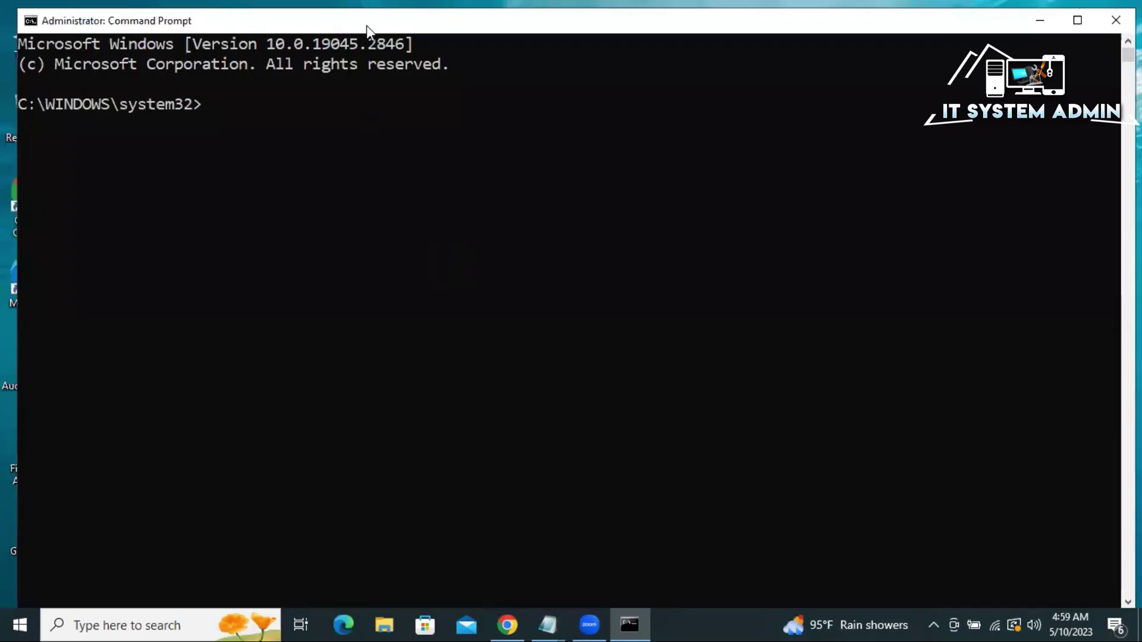
Run 'netcfg -d' twice to remove and reset all network devices.
{"action": "left_click_drag", "start_coordinate": [367, 25], "coordinate": [454, 110]}
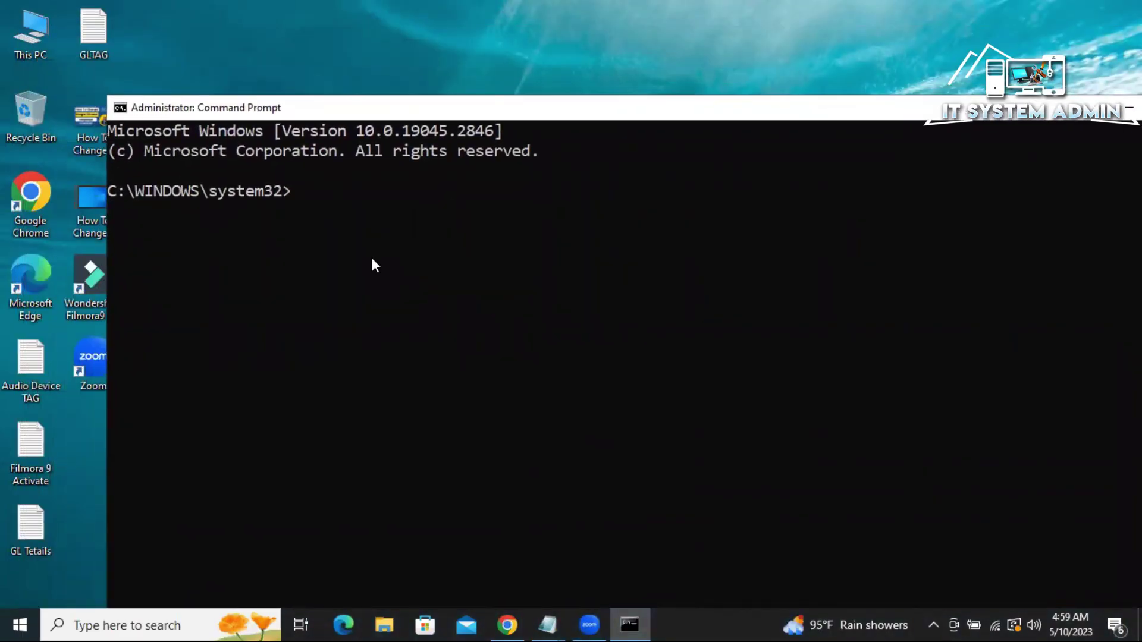
{"action": "type", "text": "netcfg -d"}
{"action": "key", "text": "Return"}
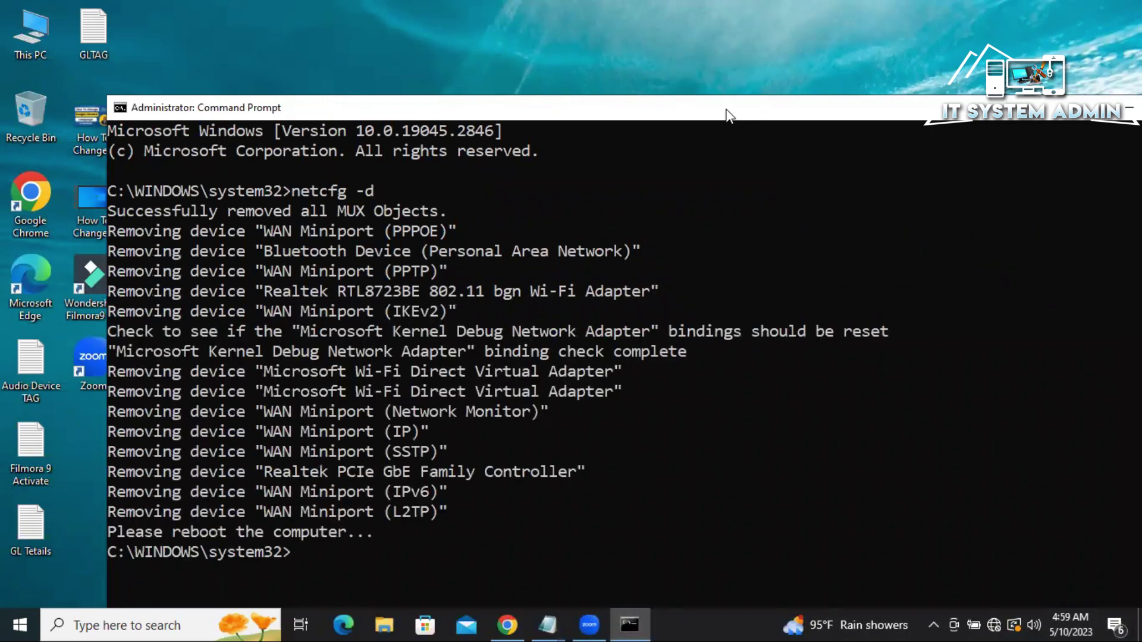
{"action": "left_click_drag", "start_coordinate": [726, 115], "coordinate": [728, 73]}
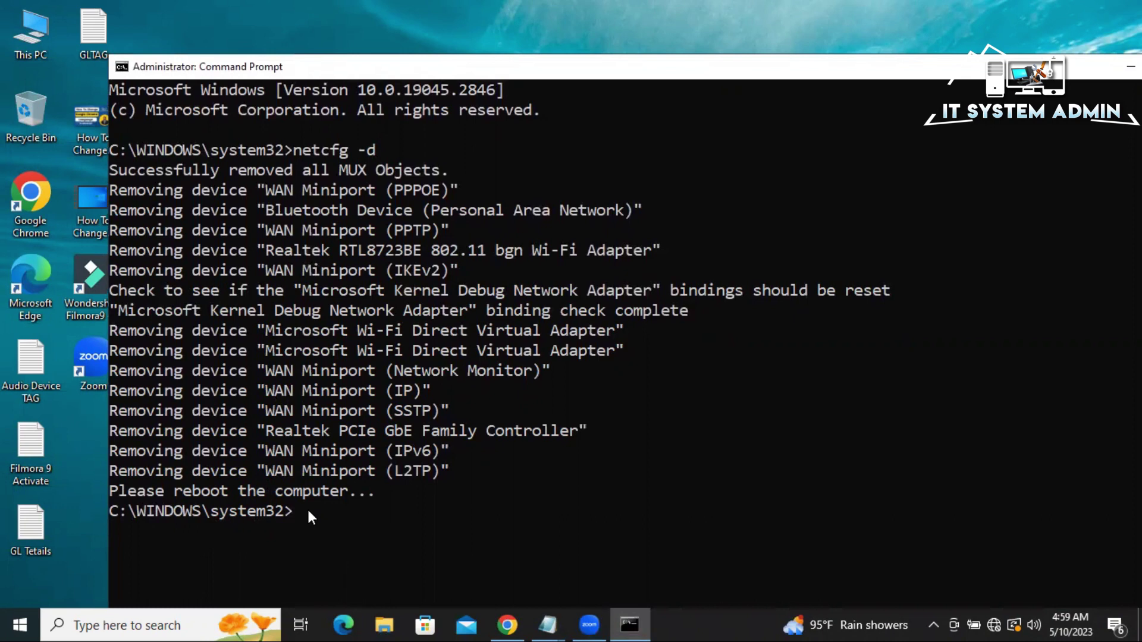
{"action": "key", "text": "Up"}
{"action": "key", "text": "Return"}
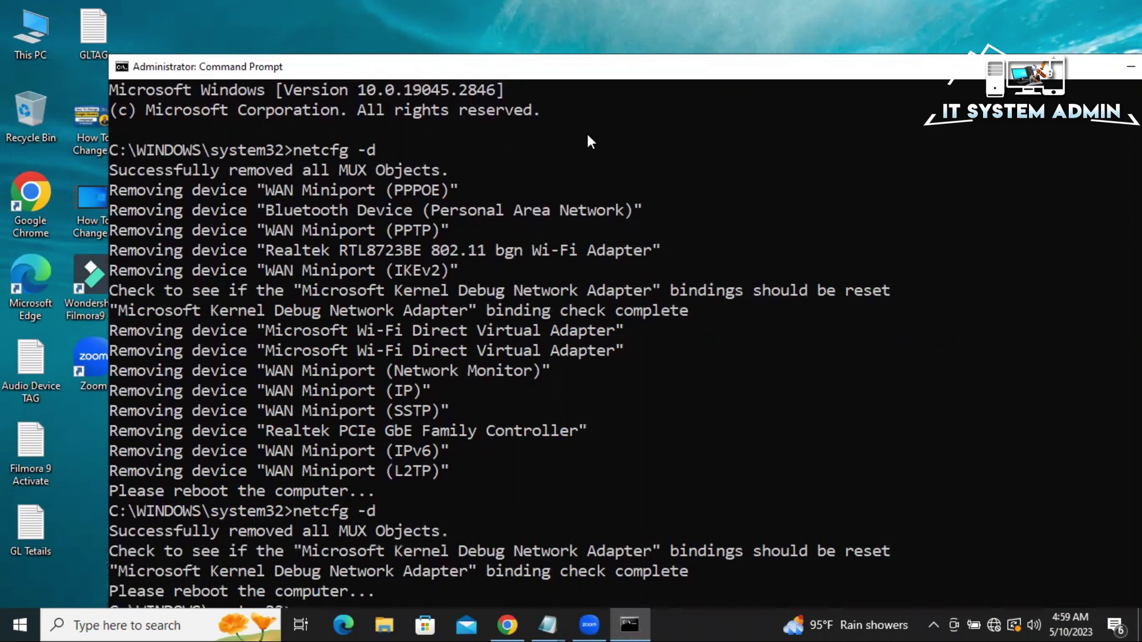
{"action": "left_click_drag", "start_coordinate": [579, 63], "coordinate": [579, 17]}
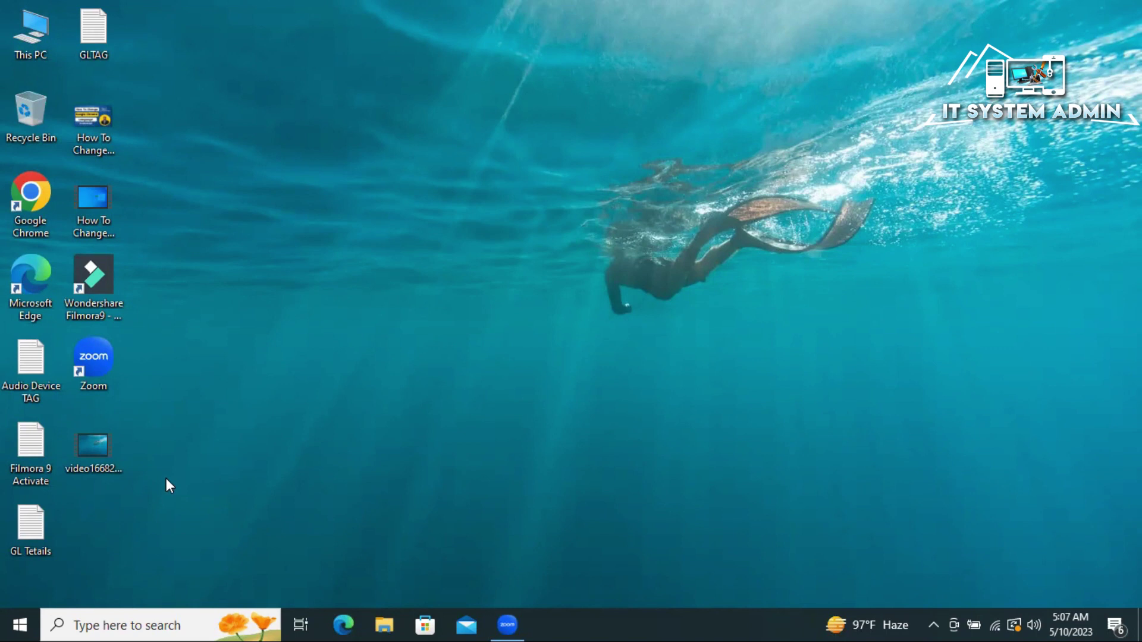
{"action": "left_click", "coordinate": [16, 619]}
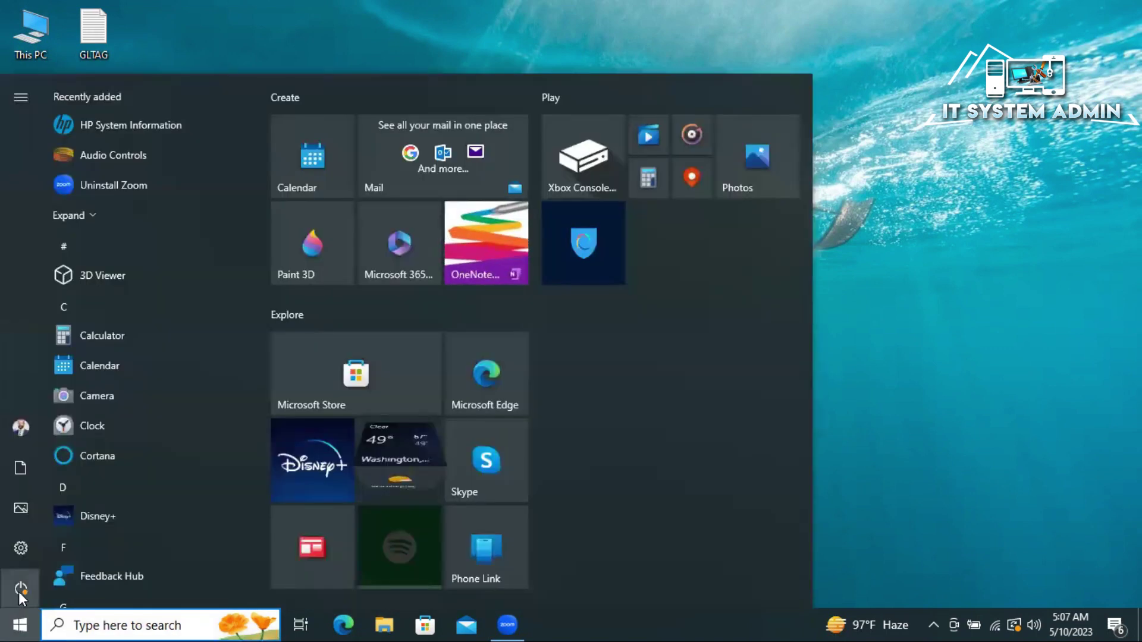
{"action": "left_click", "coordinate": [24, 587]}
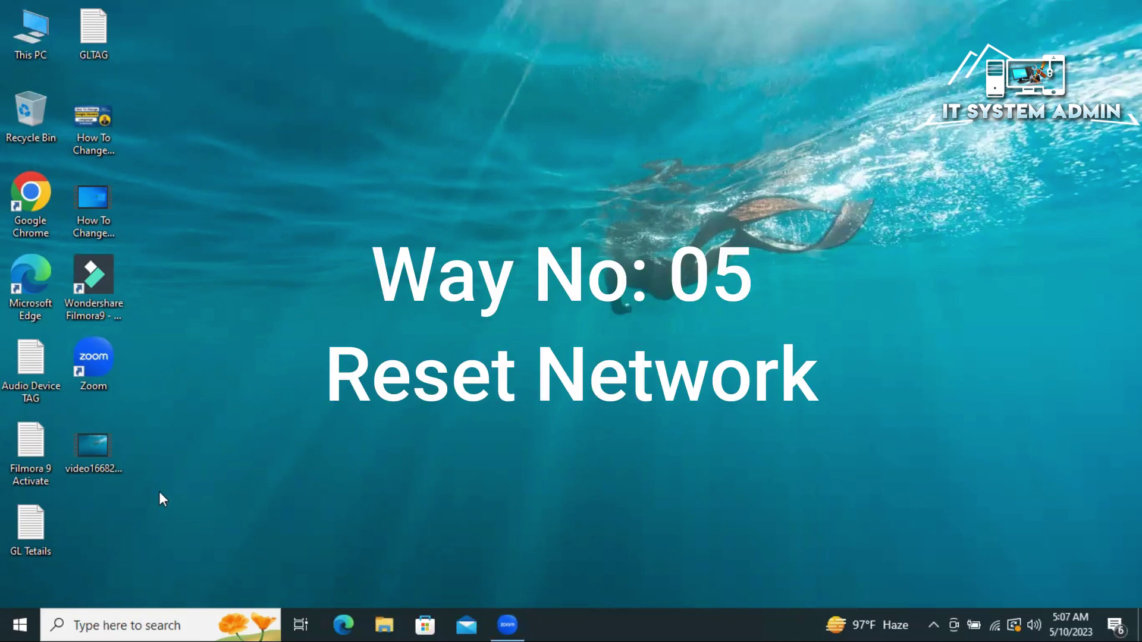
Go to Settings > Network & Internet > Network reset, then close Settings without resetting.
{"action": "left_click", "coordinate": [20, 623]}
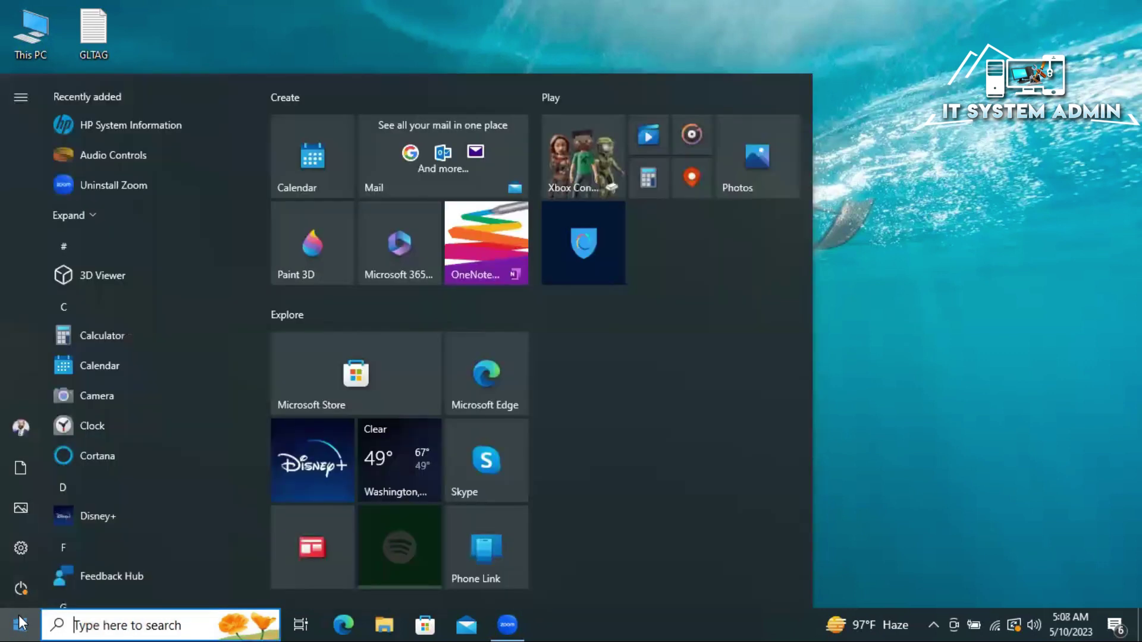
{"action": "mouse_move", "coordinate": [16, 548]}
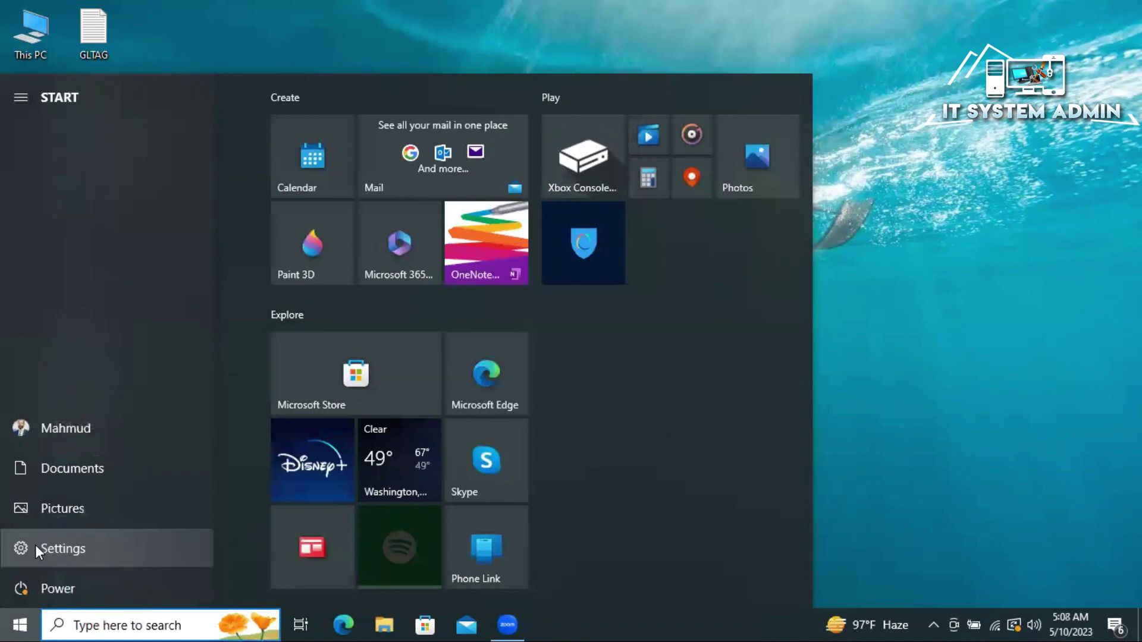
{"action": "left_click", "coordinate": [34, 544]}
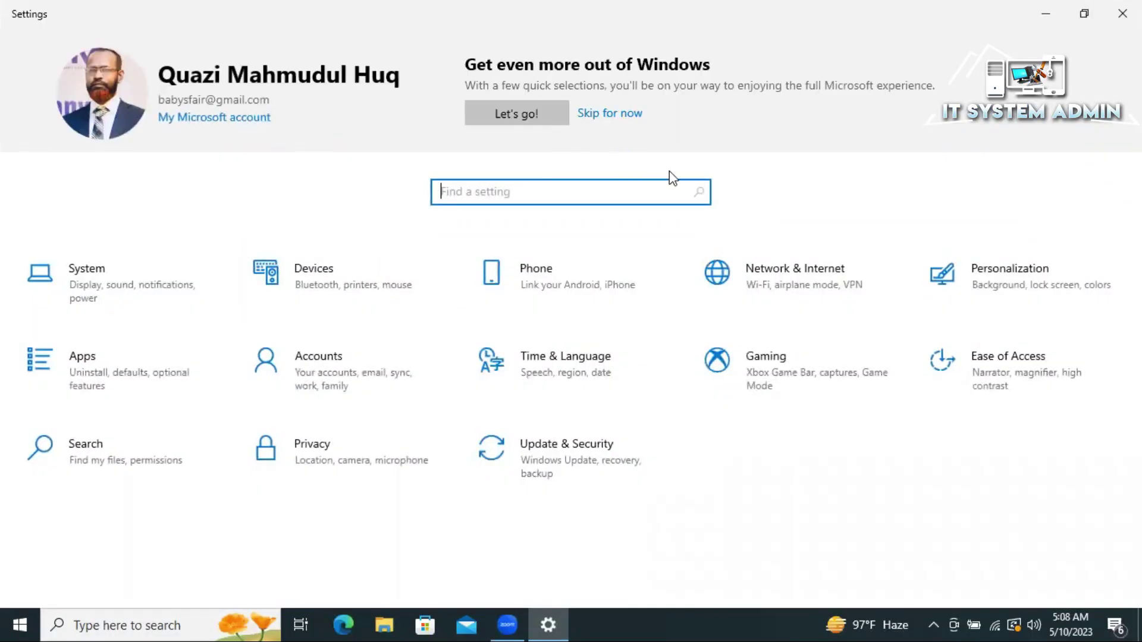
{"action": "left_click", "coordinate": [791, 274]}
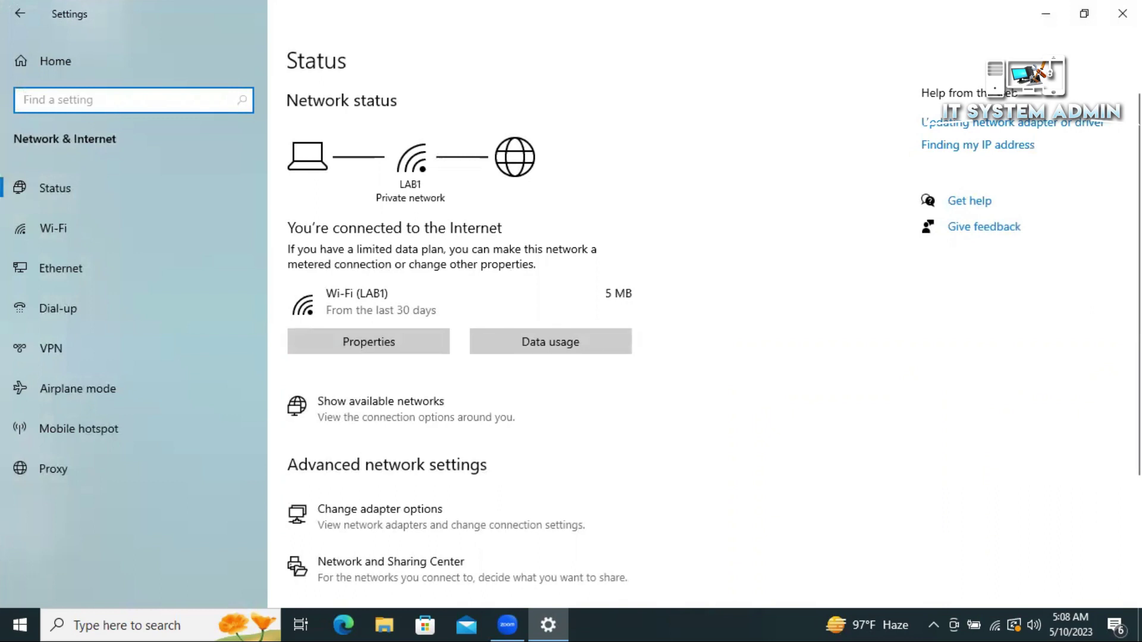
{"action": "scroll", "coordinate": [1130, 117], "scroll_direction": "down", "scroll_amount": 3}
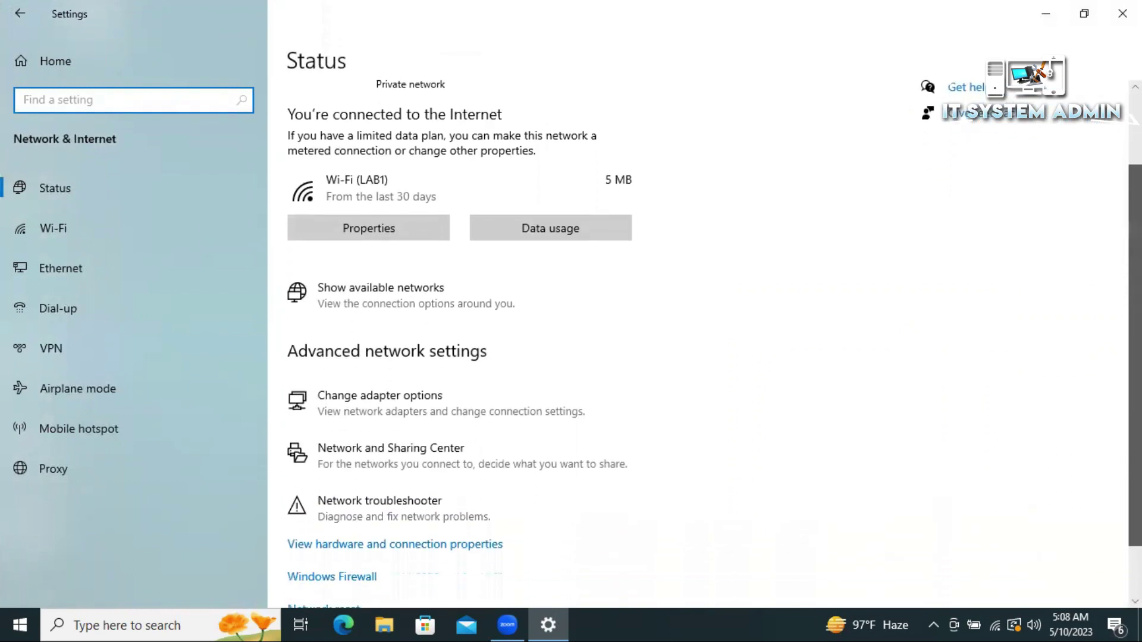
{"action": "scroll", "coordinate": [714, 342], "scroll_direction": "down", "scroll_amount": 1}
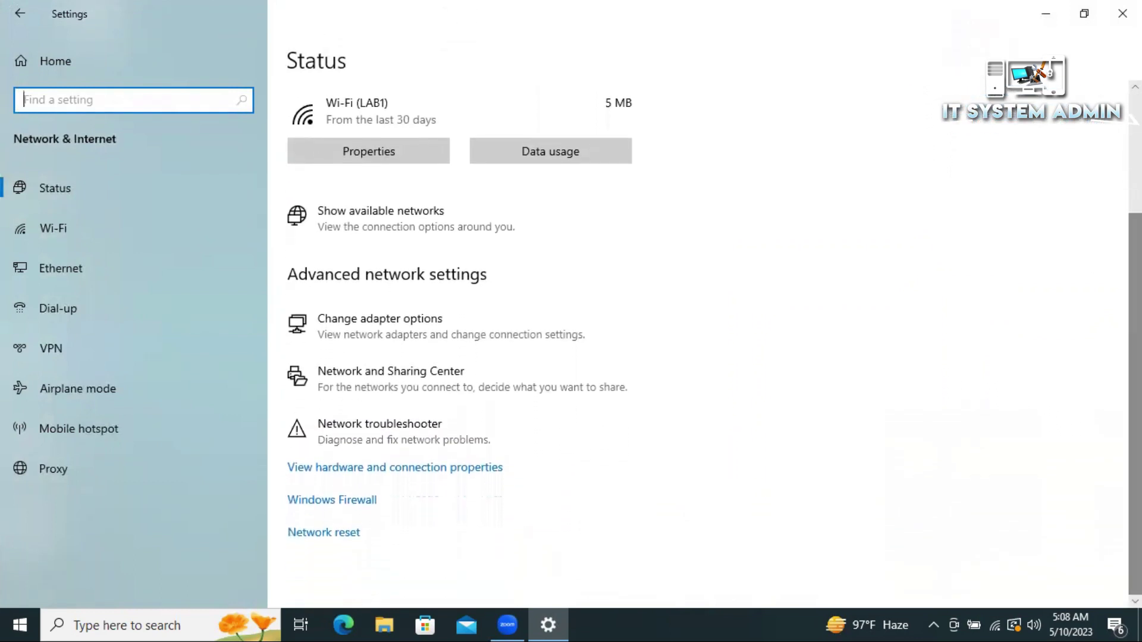
{"action": "left_click", "coordinate": [337, 536]}
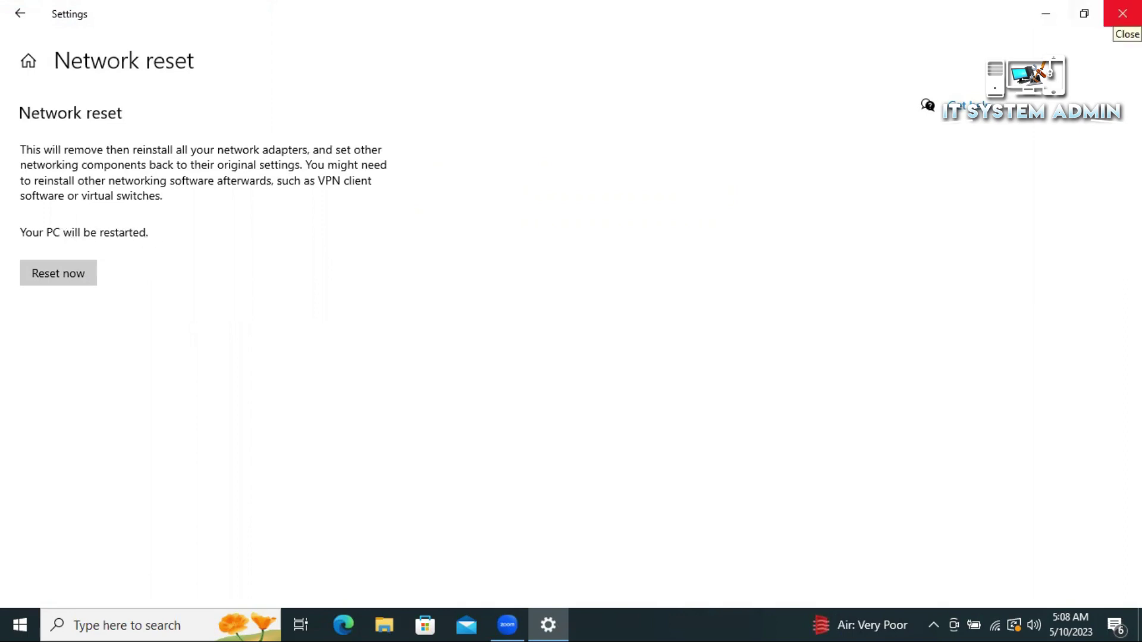
{"action": "left_click", "coordinate": [1123, 15]}
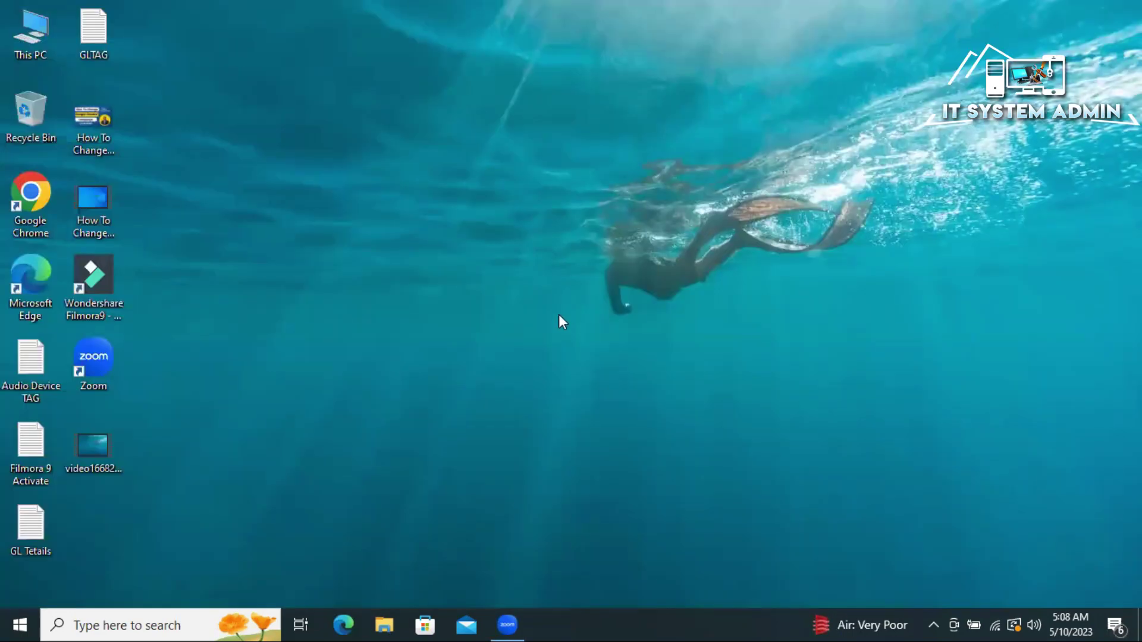